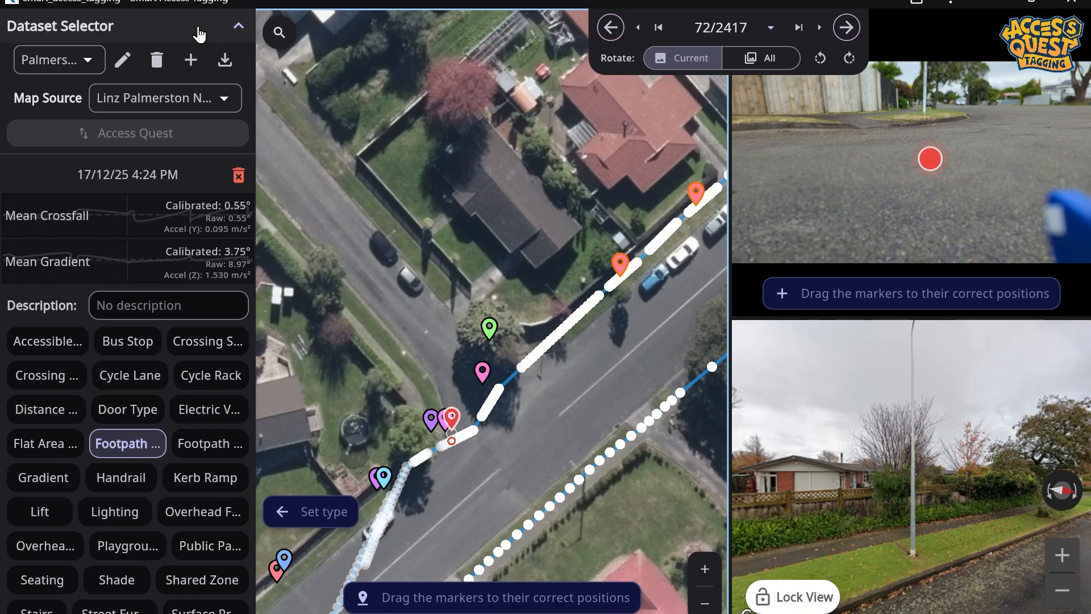
click(57, 73)
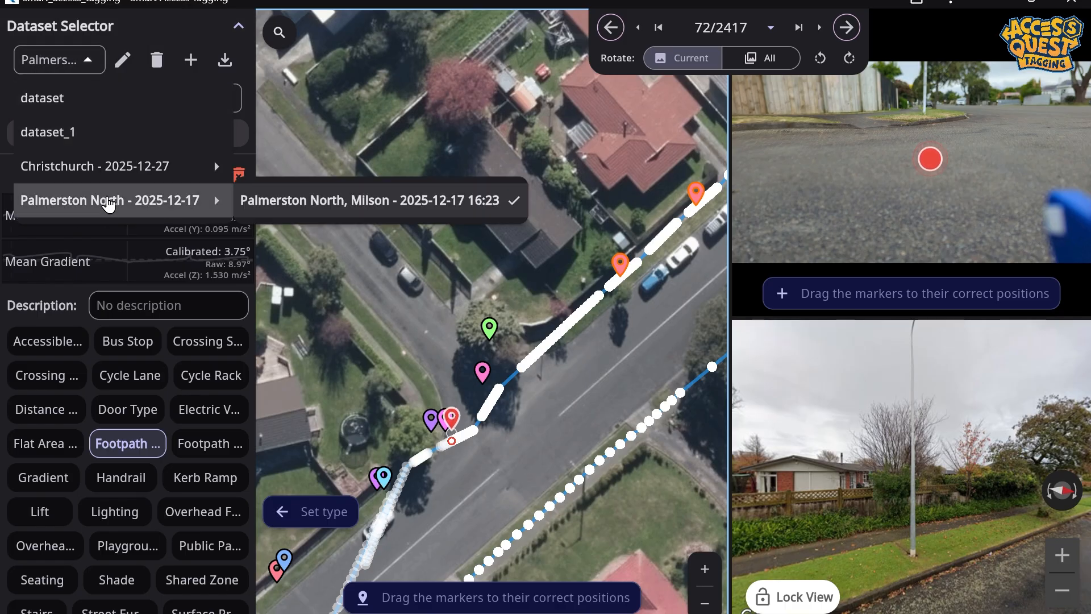
click(126, 59)
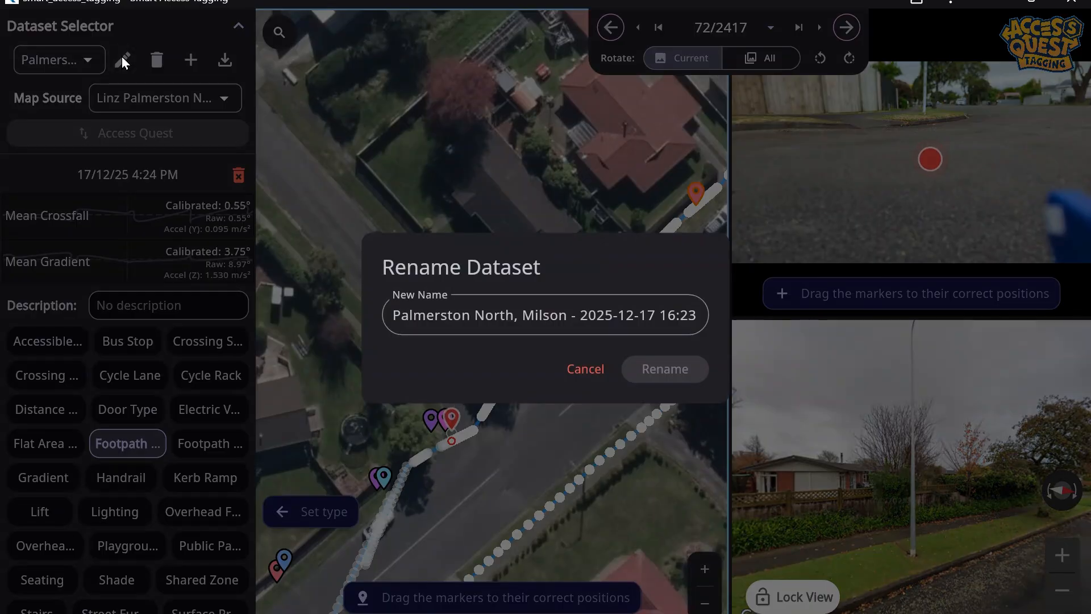
click(577, 376)
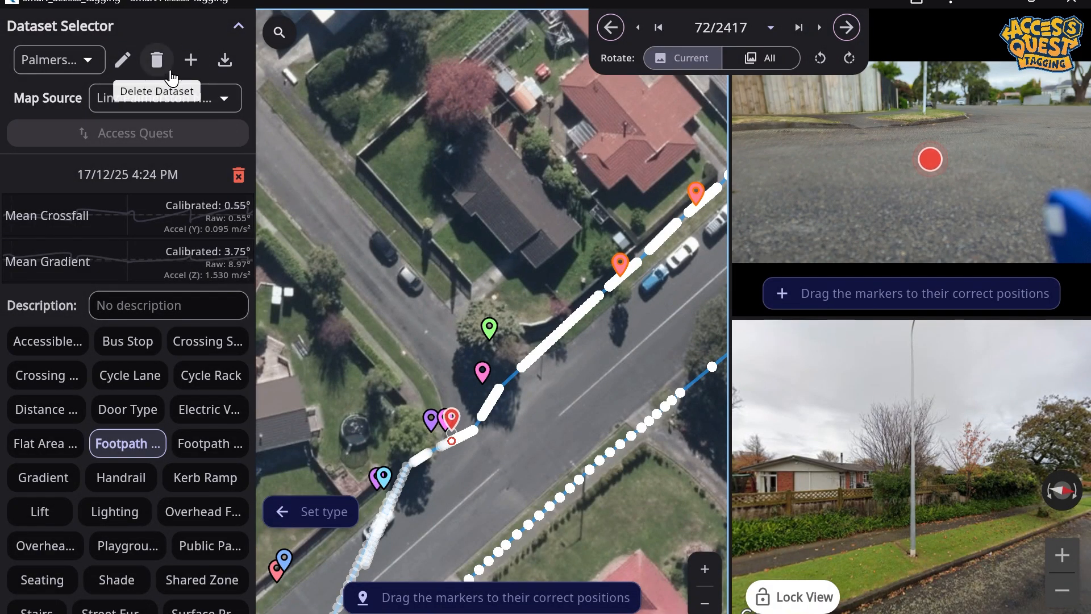
Create a new dataset and start the Access Quest workflow for it
click(203, 70)
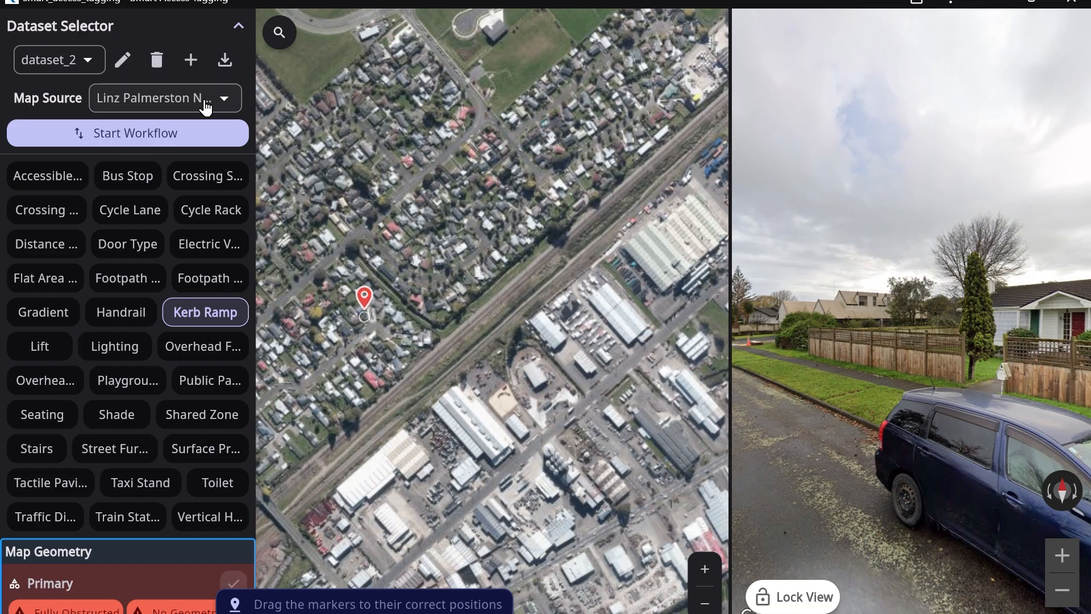
click(206, 108)
click(3, 151)
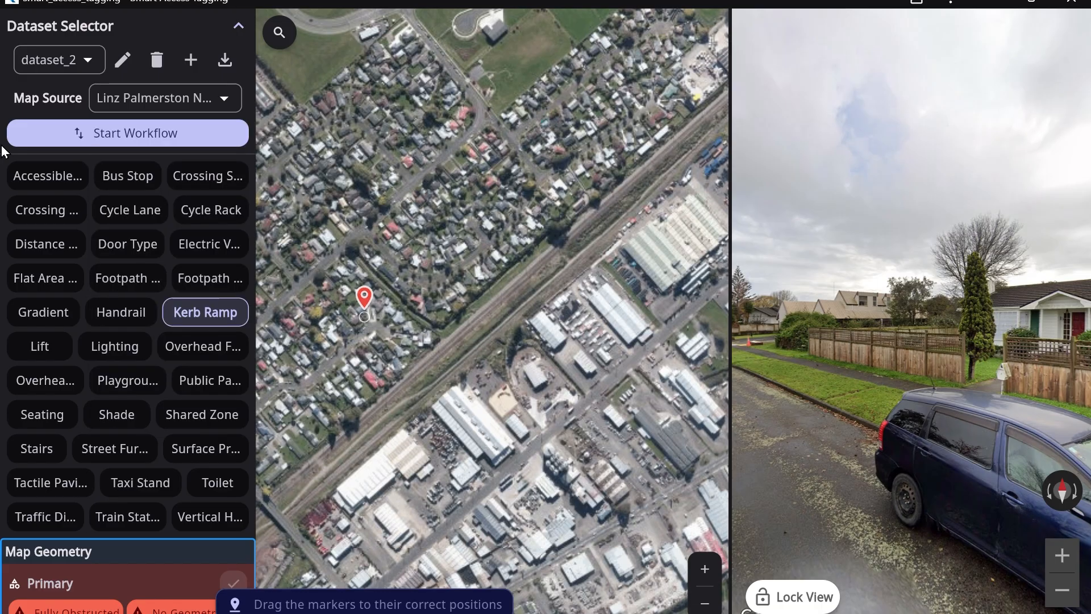
click(142, 140)
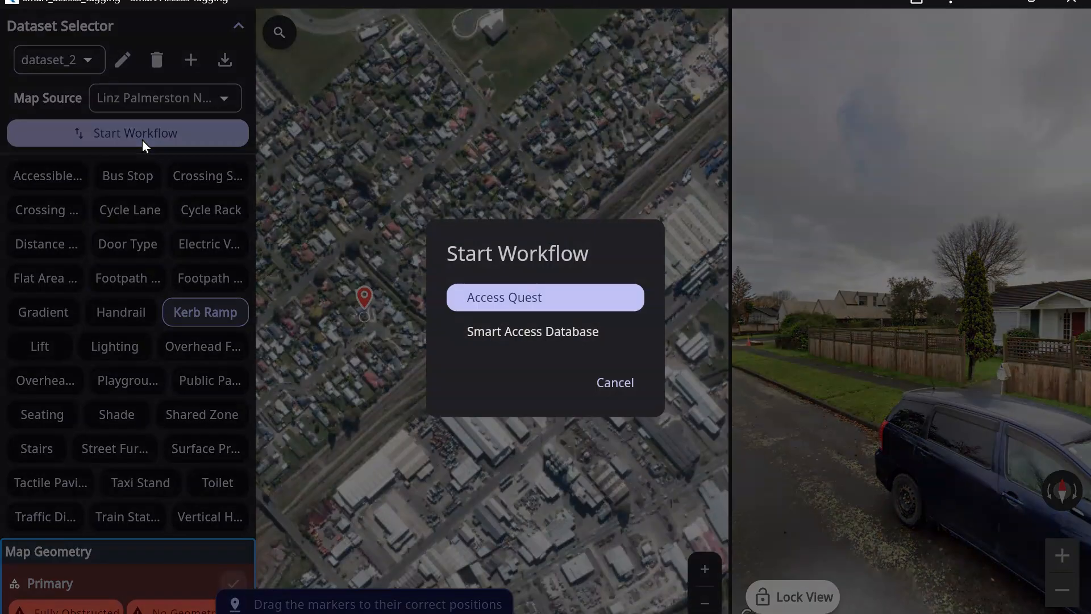
click(557, 307)
scroll(483, 190, down, 5)
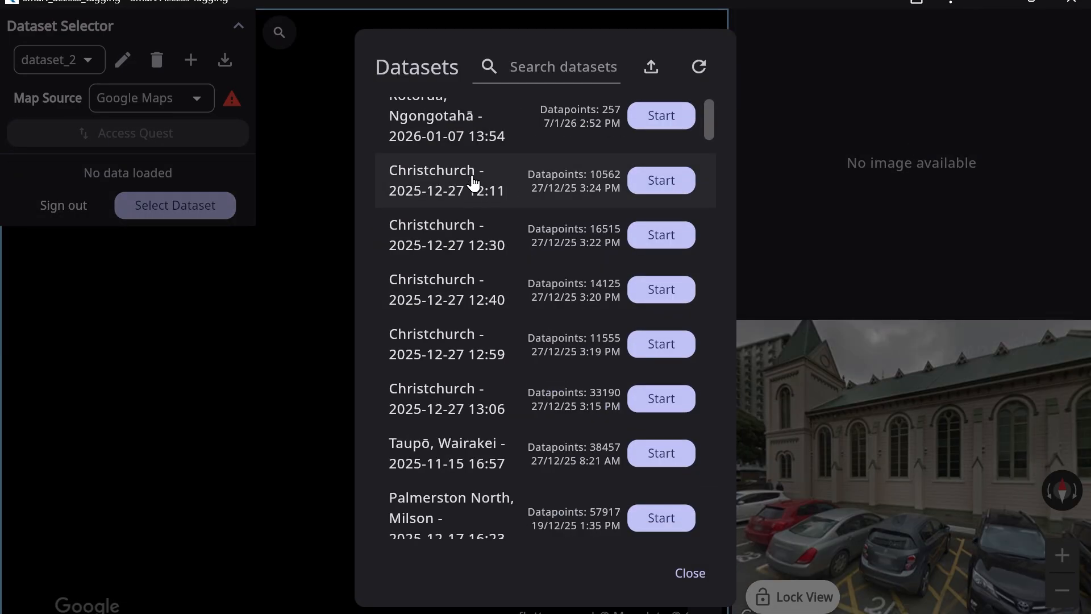
click(474, 183)
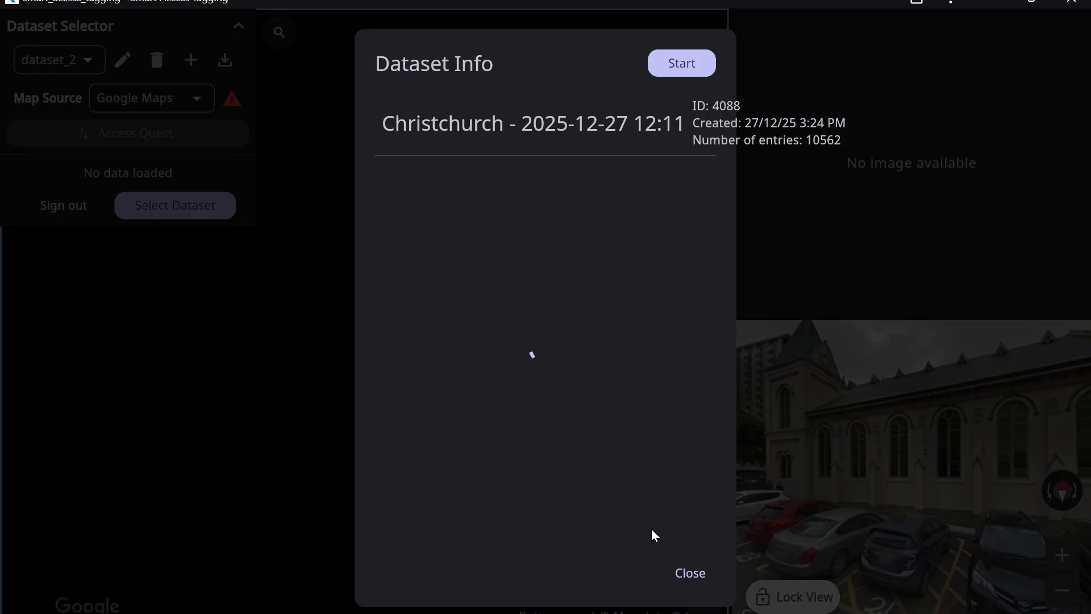
click(700, 578)
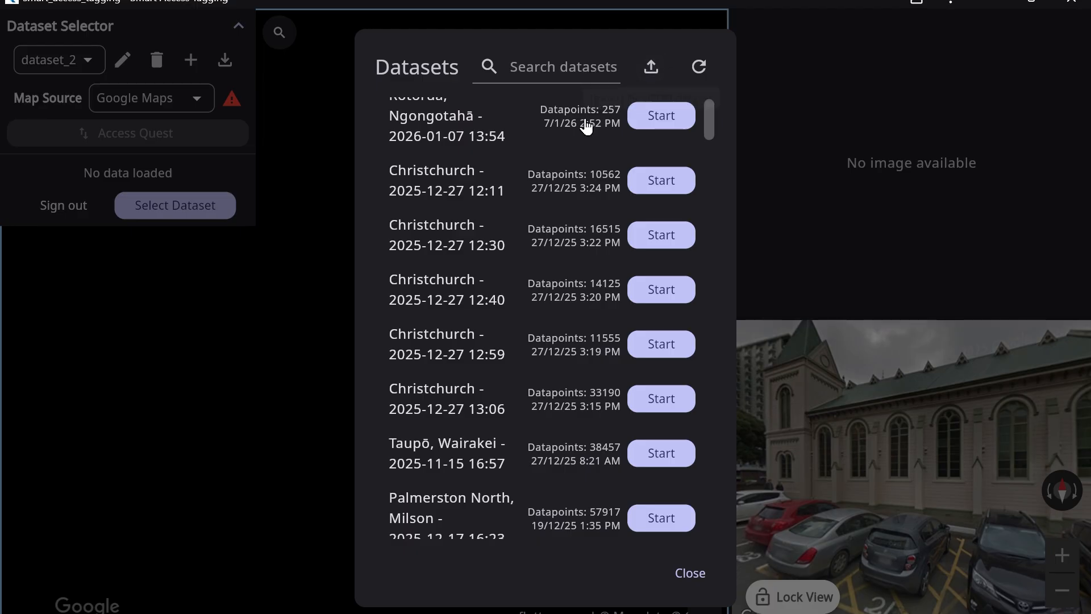
click(664, 520)
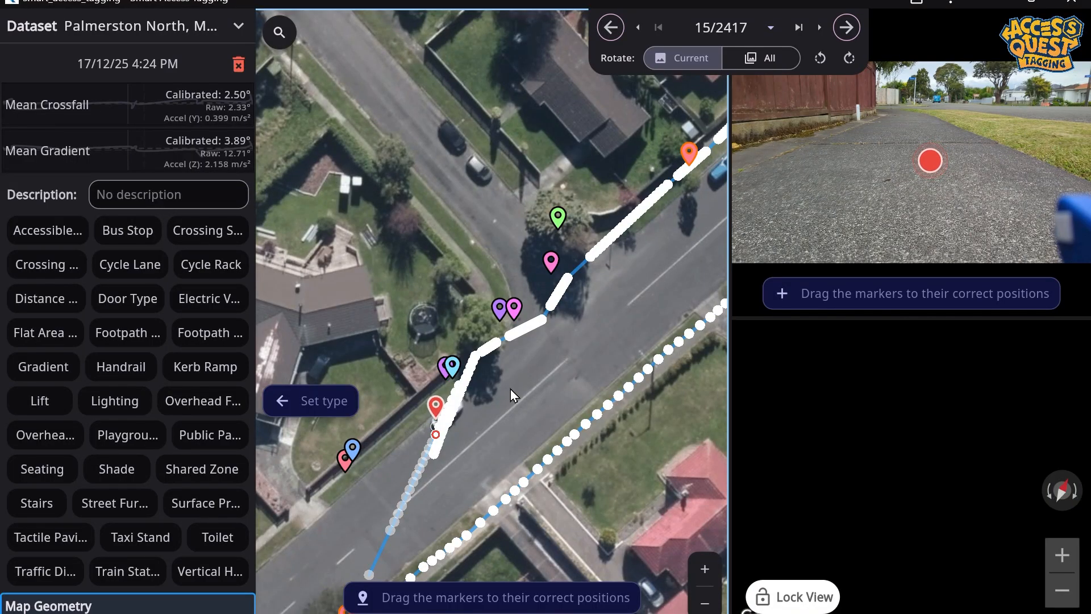
Inspect datapoint 74 and the existing Gradient, Surface Problem and Vertical Height tags along the footpath
mouse_move(514, 339)
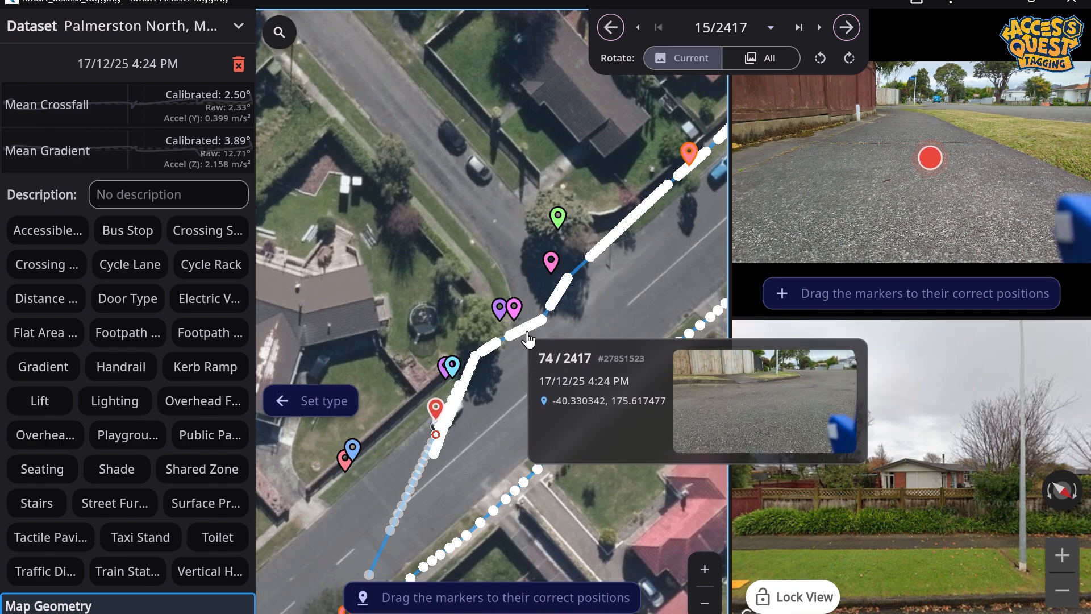
click(528, 339)
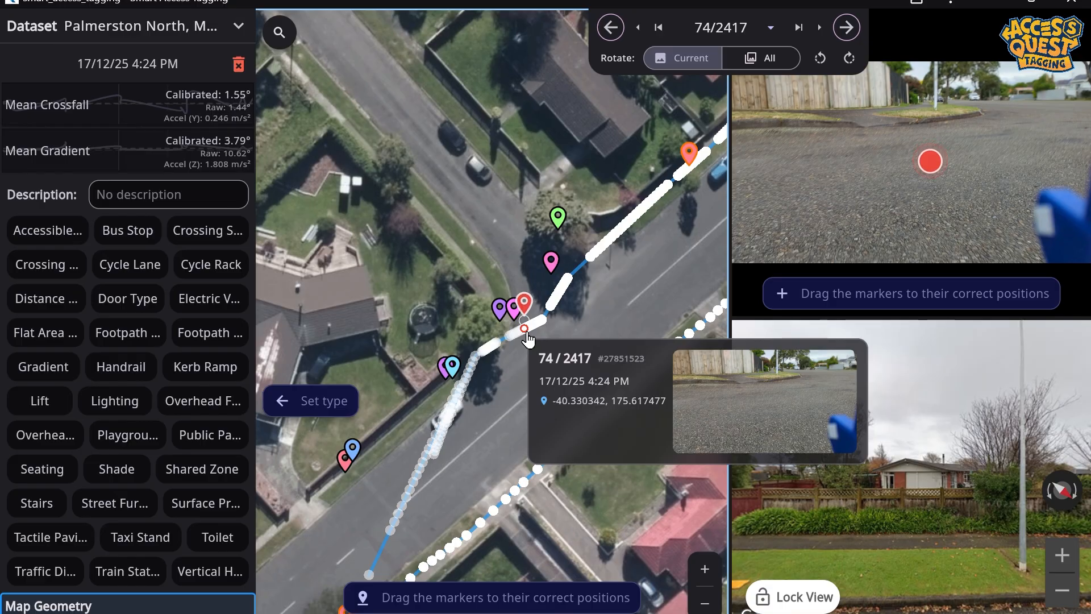
mouse_move(344, 461)
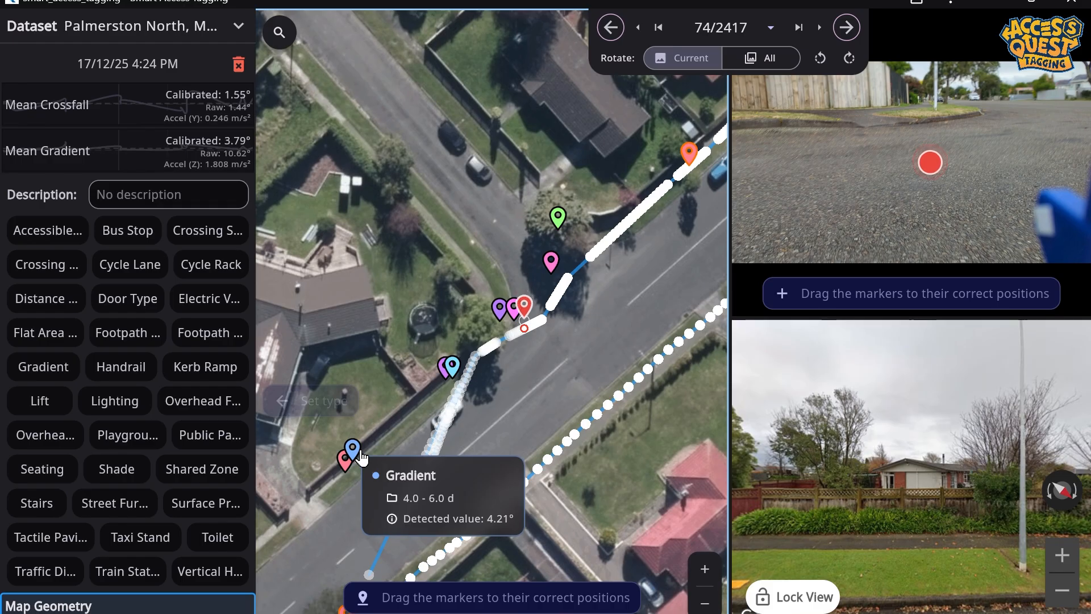
mouse_move(461, 372)
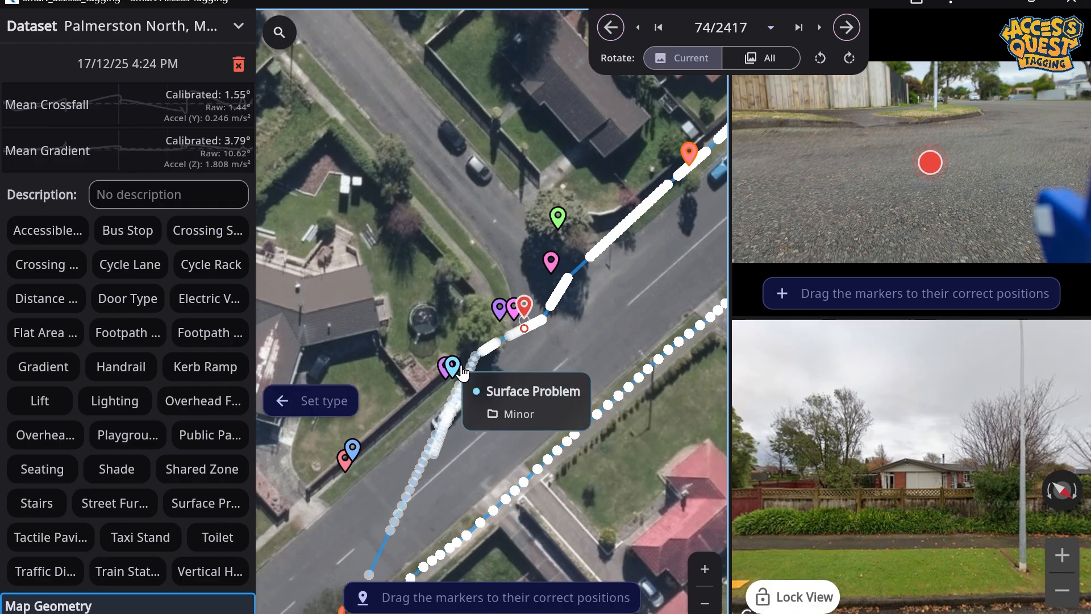
click(462, 372)
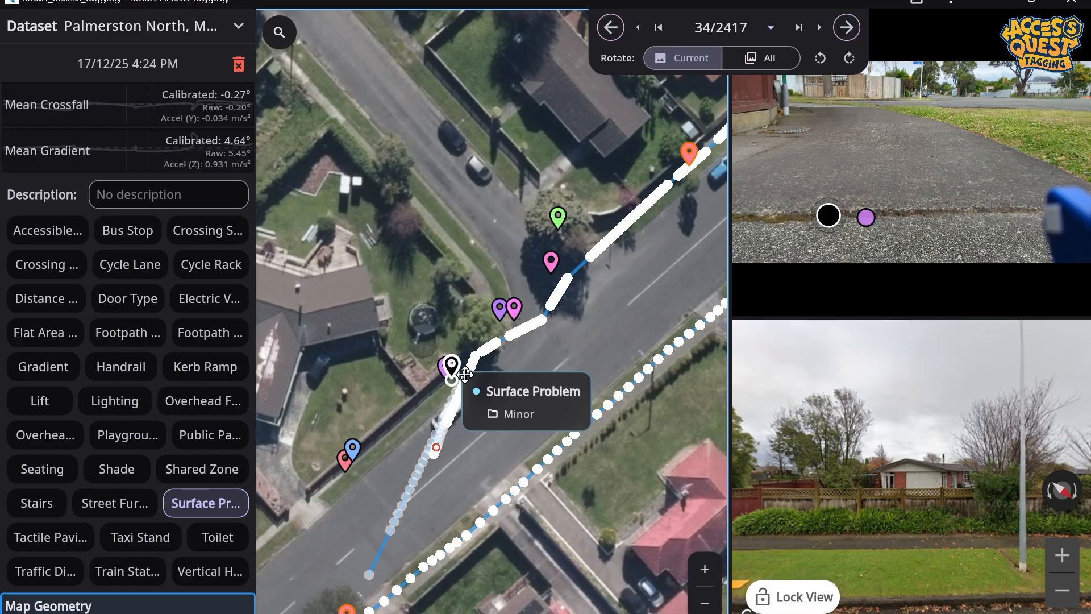
mouse_move(869, 220)
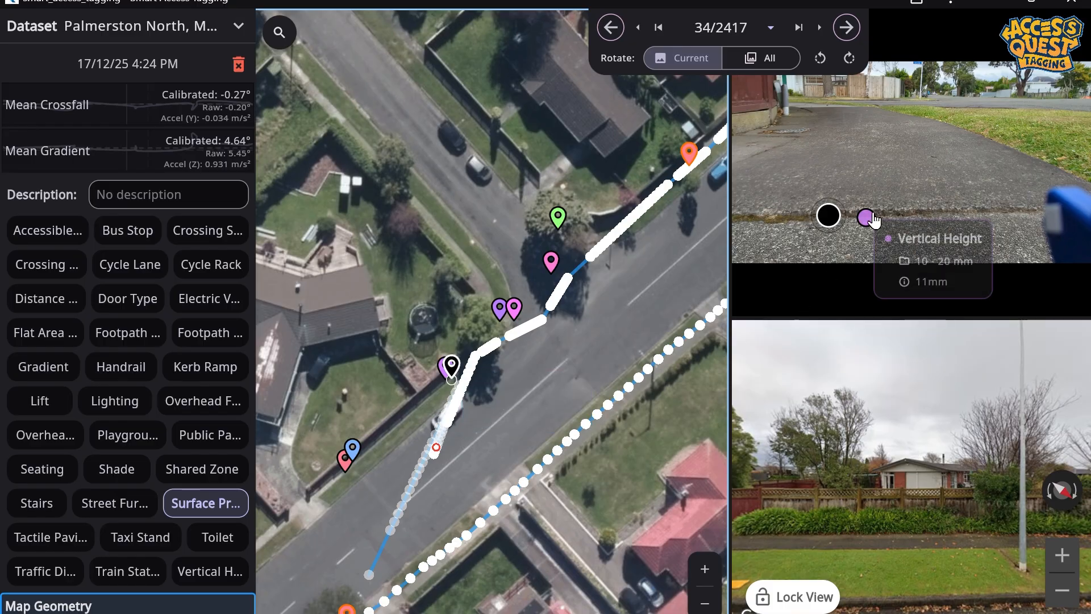
click(873, 221)
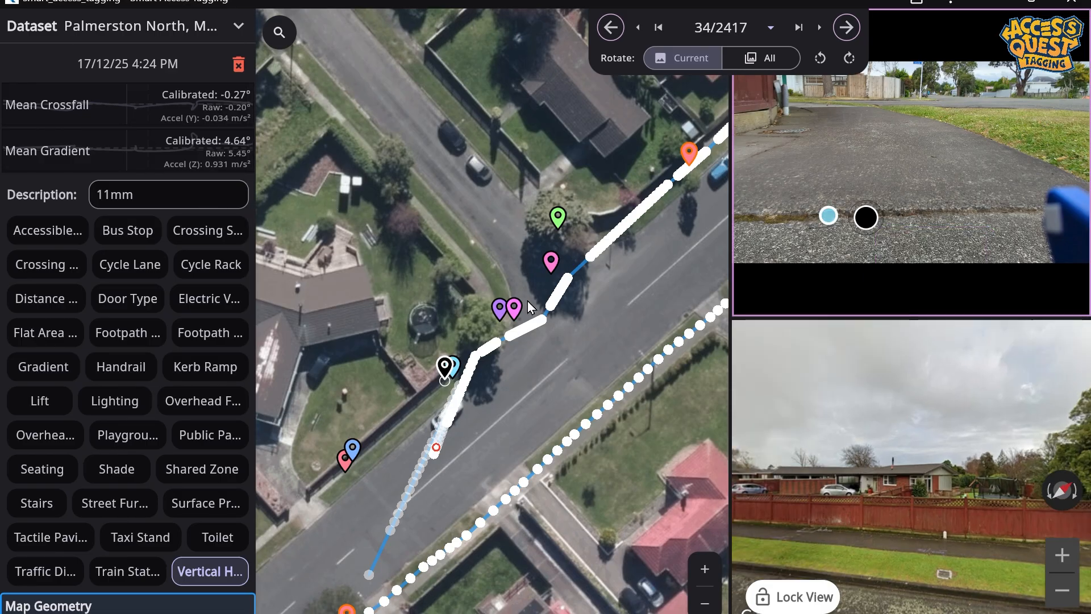
Select datapoint 82 on the recorded path at the side-street crossing
click(547, 328)
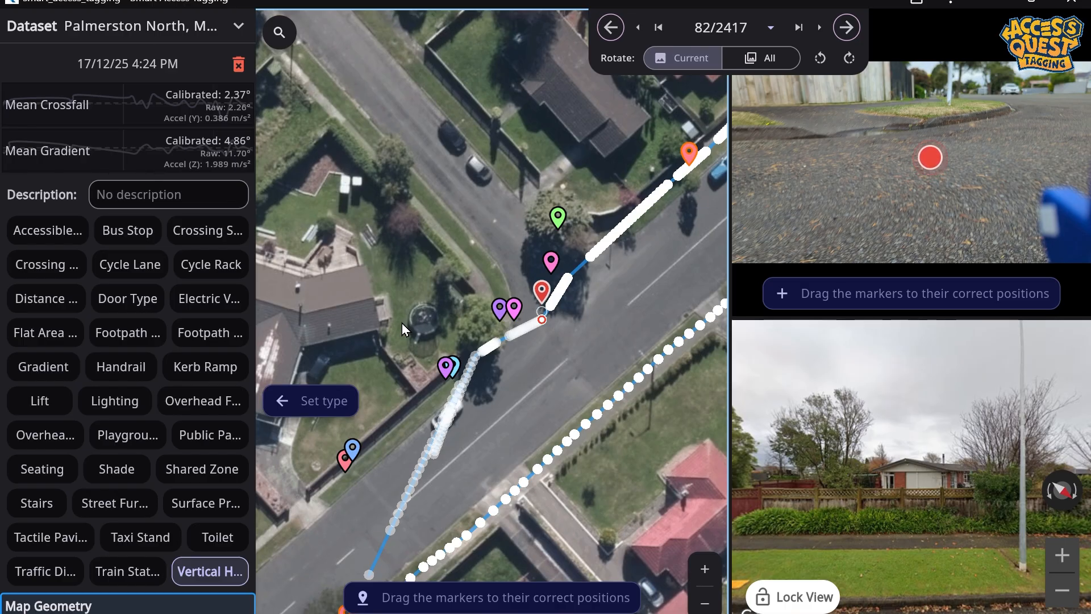
click(124, 502)
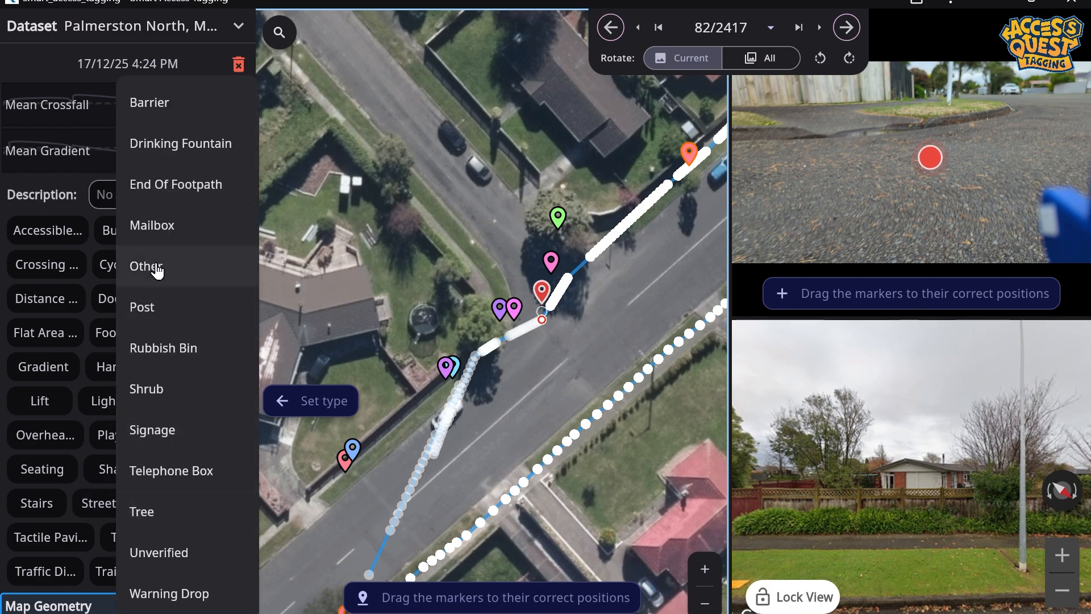
click(157, 267)
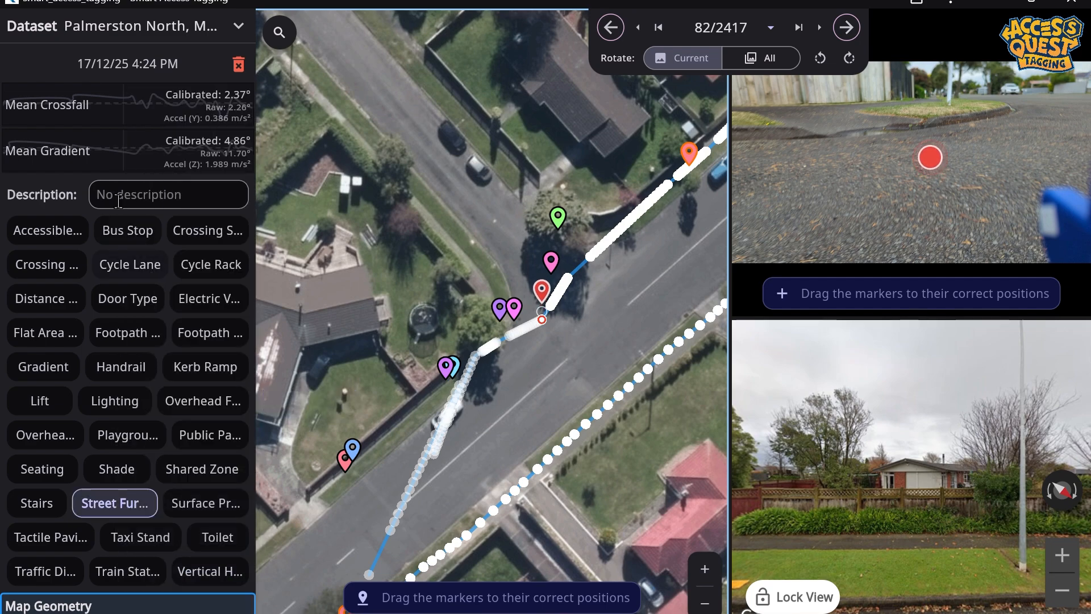
click(161, 204)
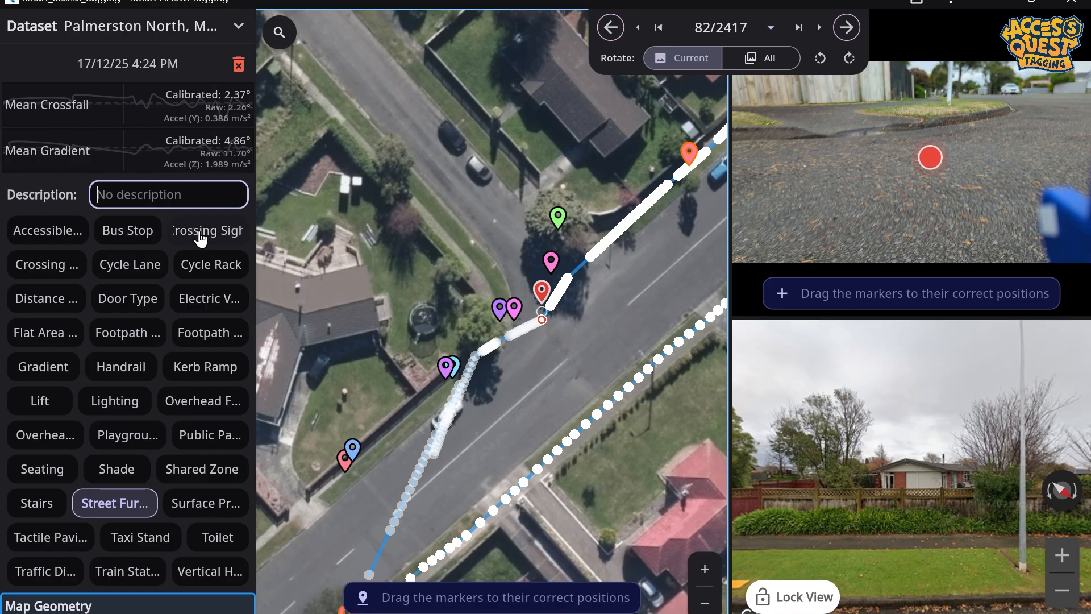
click(130, 341)
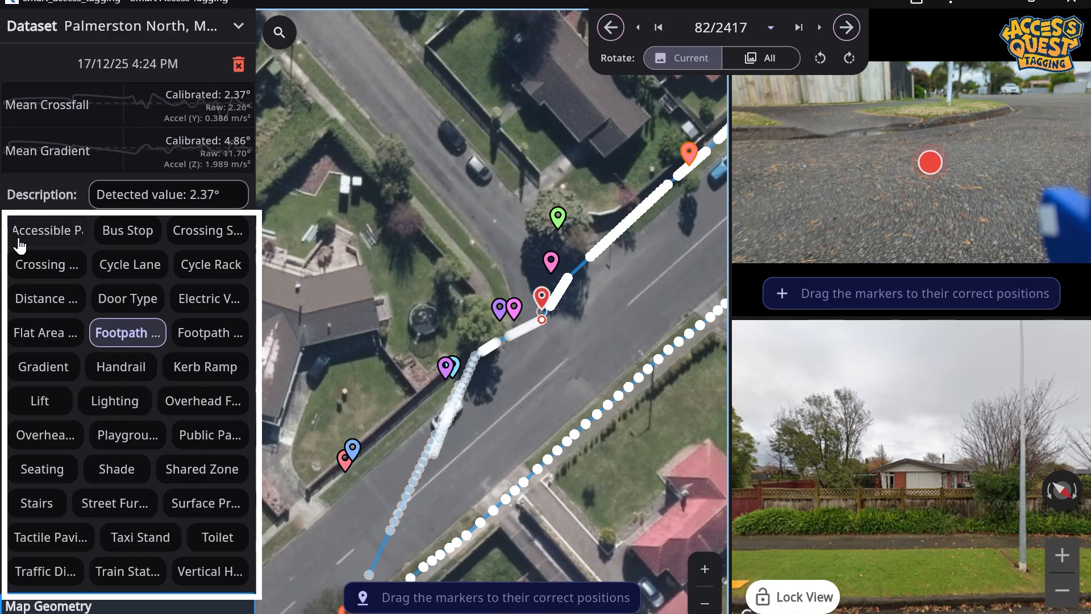
click(66, 236)
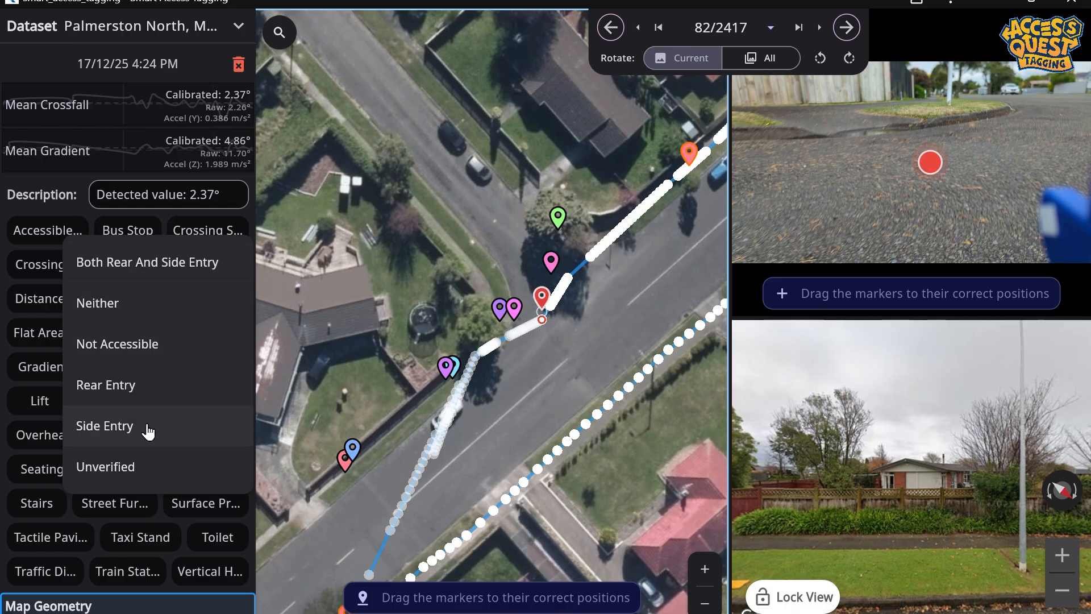
click(130, 235)
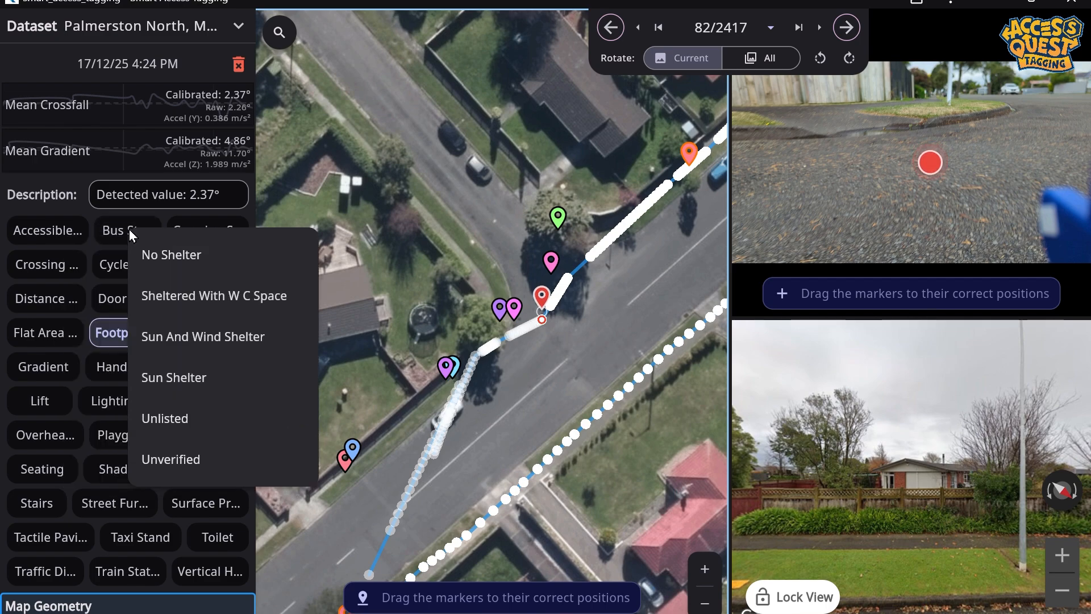
click(196, 228)
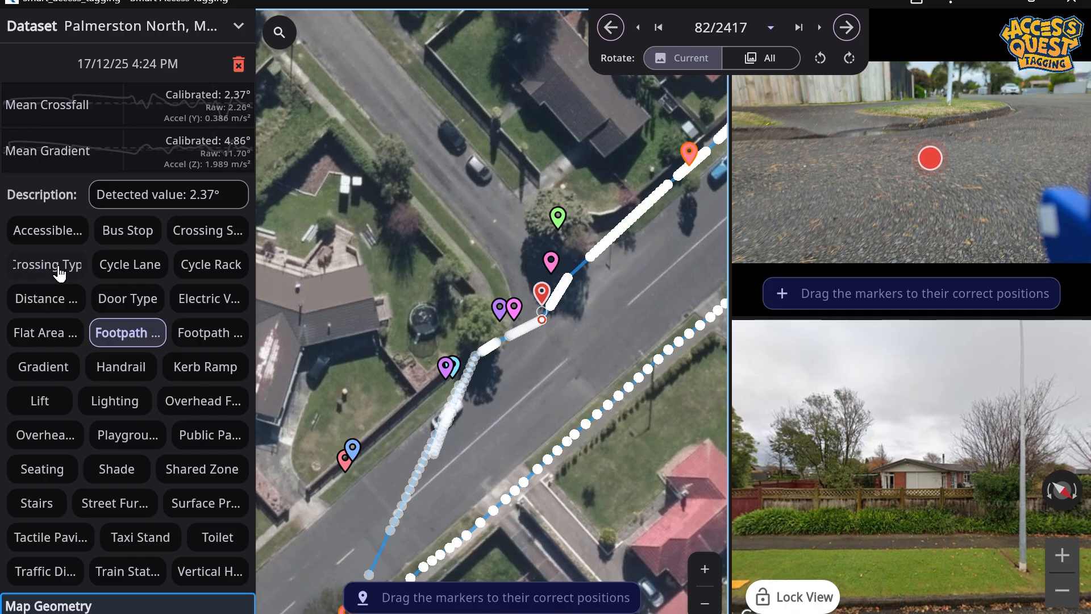
Tag datapoint 82 as Street Furniture/Obstacles of type Post and place its marker on the pole in the photo
click(140, 499)
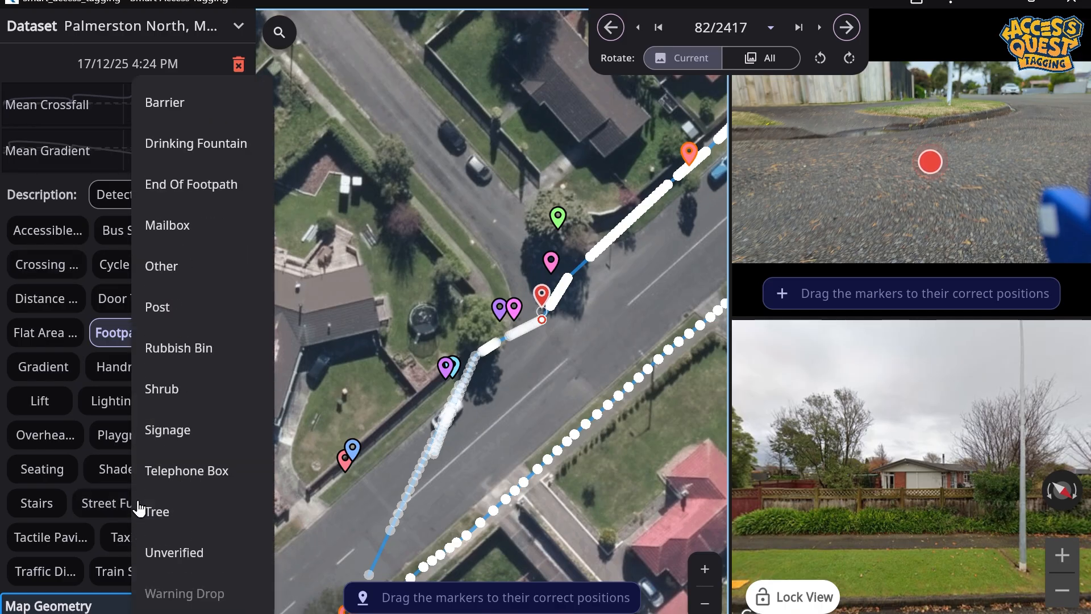
click(191, 306)
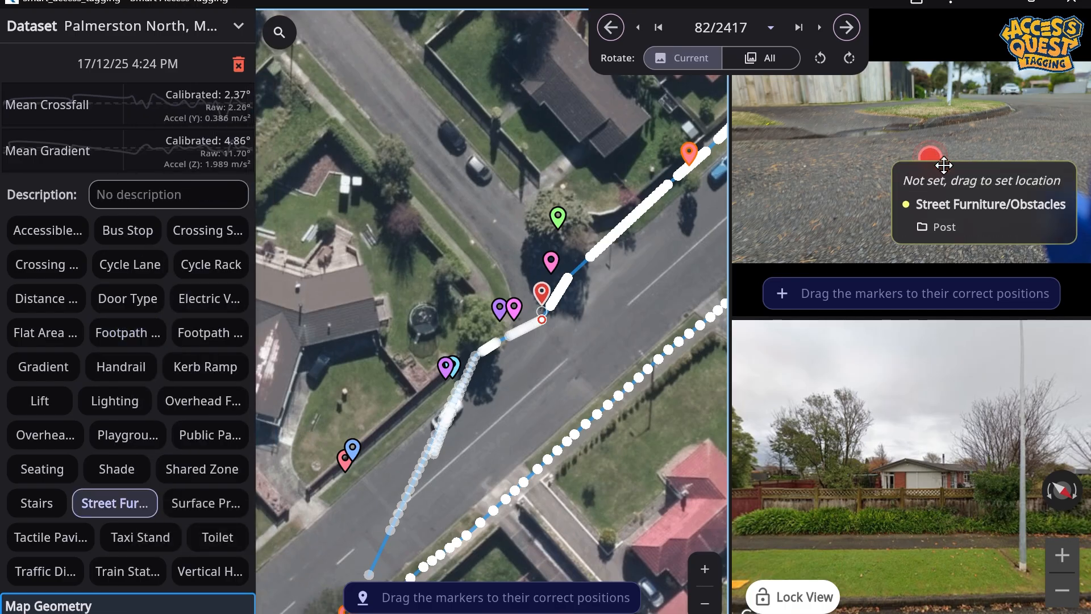
drag(930, 158, 967, 96)
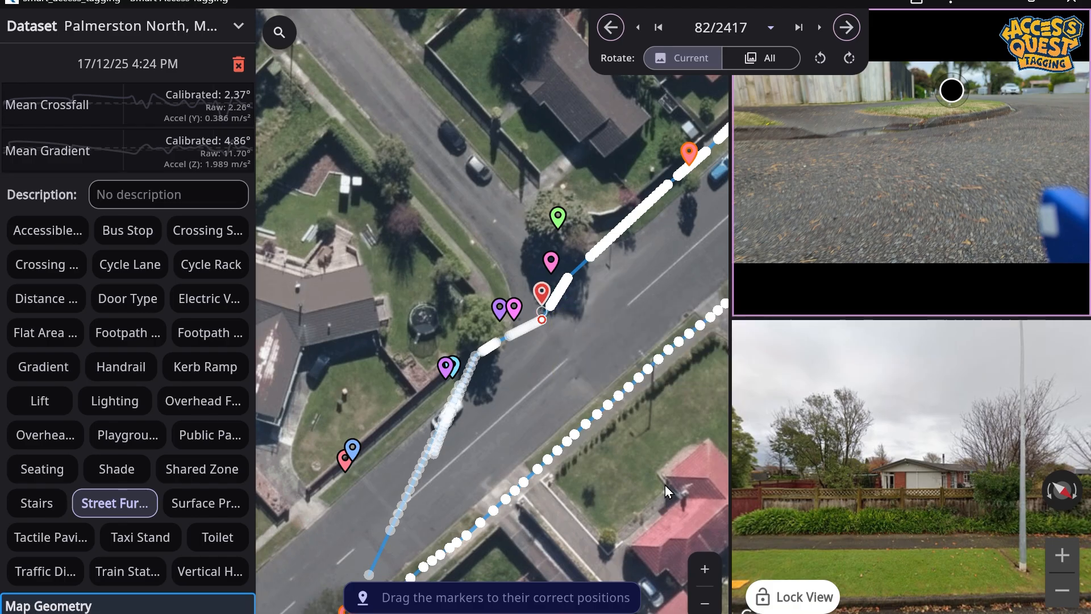
Move the Post tag's map marker to the pole on the grass verge beyond the side street
click(705, 566)
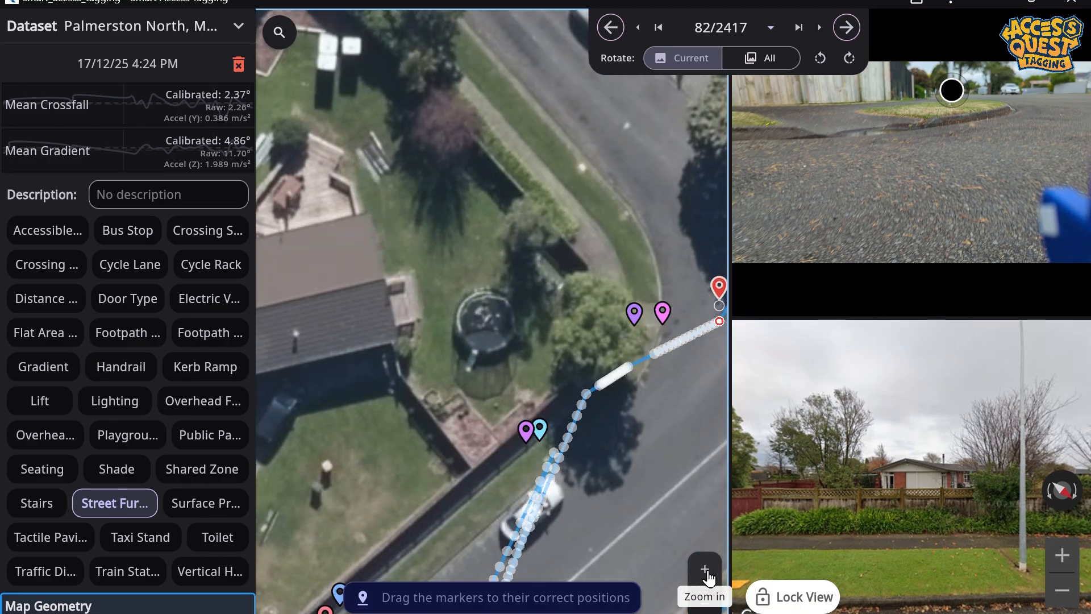
drag(711, 383, 288, 466)
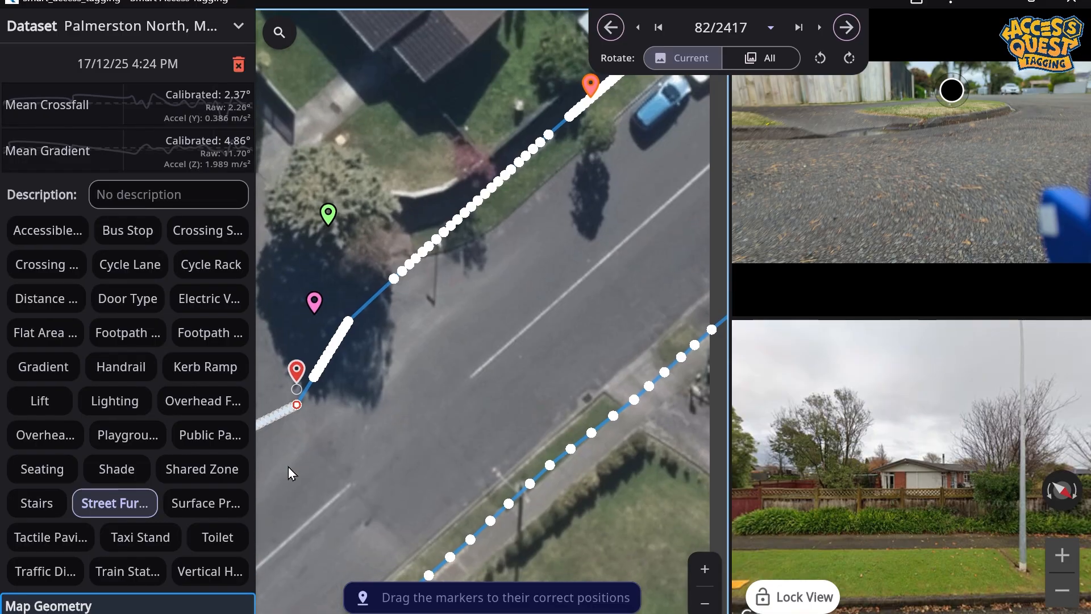
drag(414, 449, 582, 420)
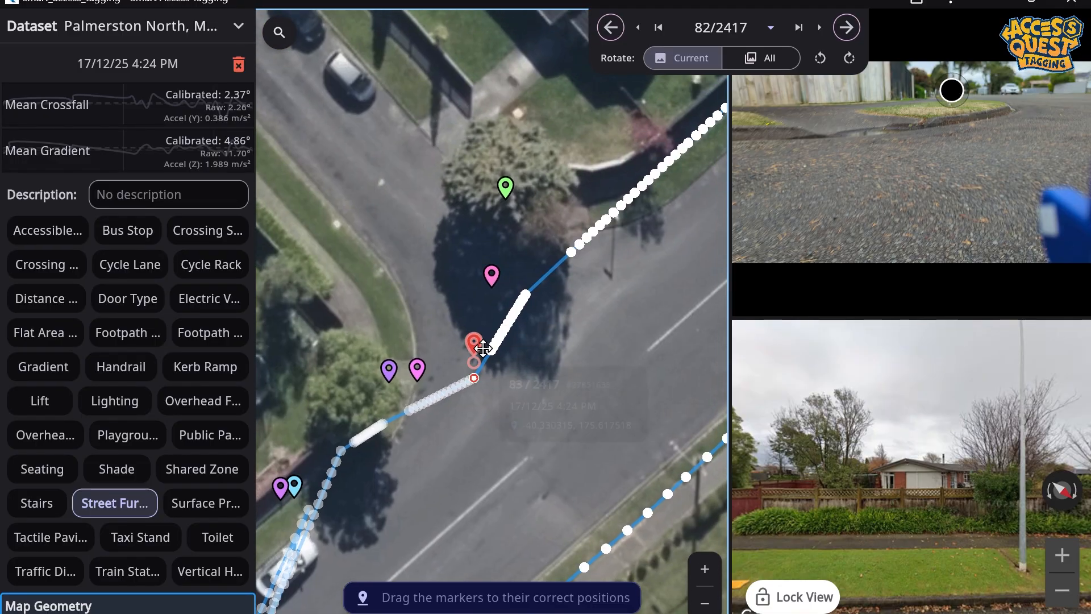
drag(482, 356, 627, 211)
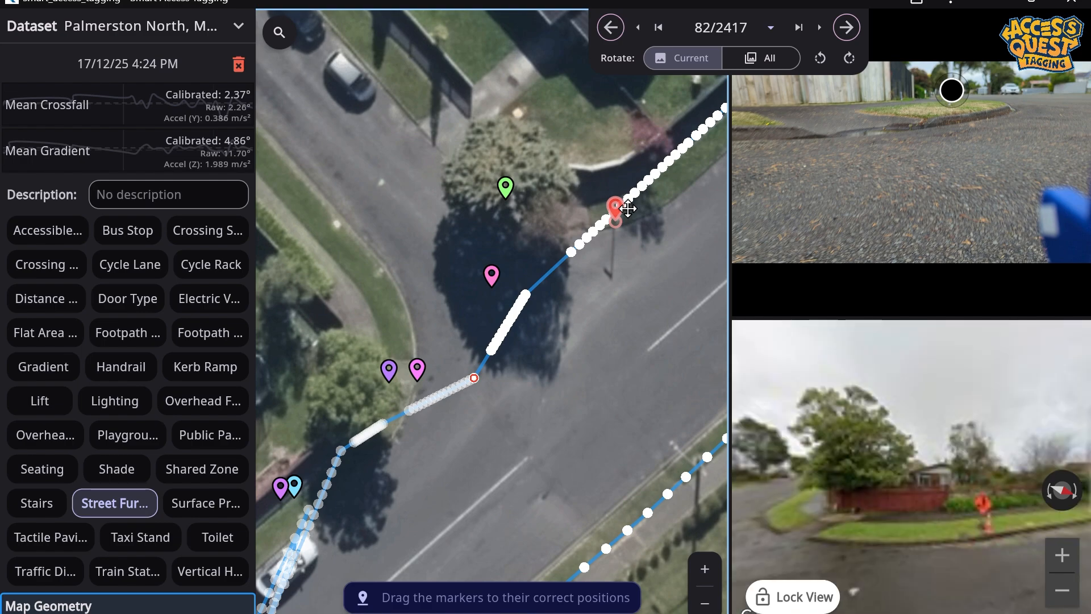
Advance to datapoint 93, move its map marker to the footpath edge beyond the side street, and check the crossing in street view
click(846, 28)
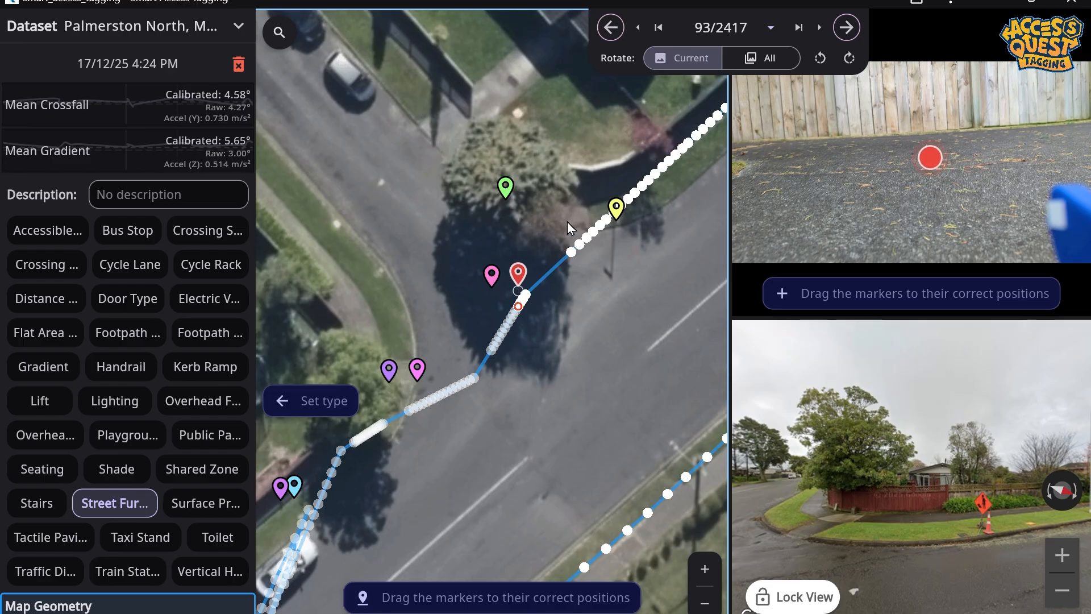
mouse_move(516, 289)
mouse_down()
mouse_move(556, 275)
mouse_move(588, 210)
mouse_move(595, 216)
mouse_up()
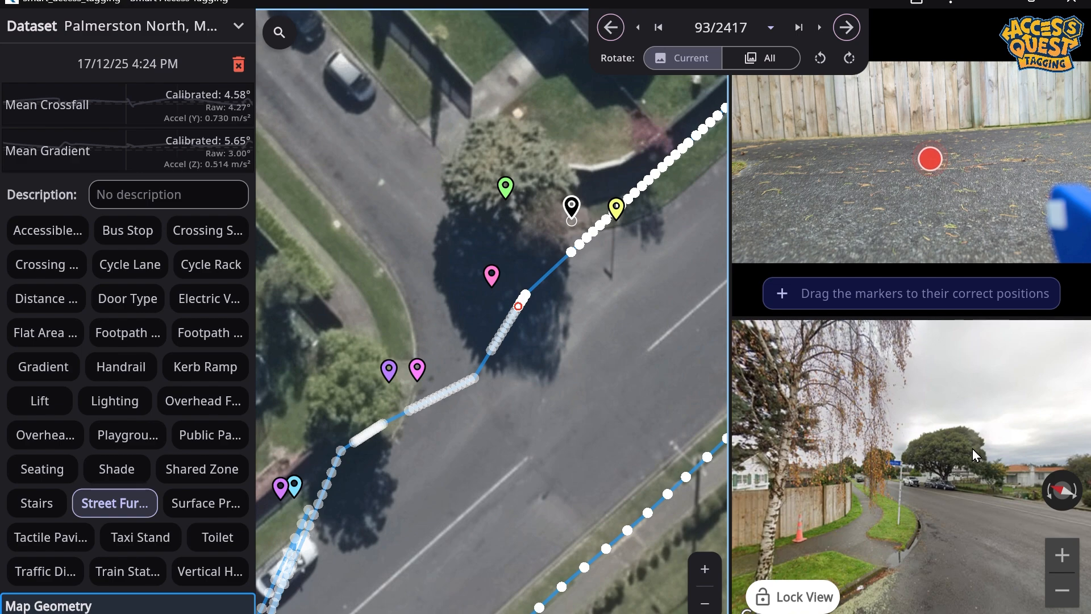
drag(973, 448, 1073, 377)
drag(882, 519, 970, 526)
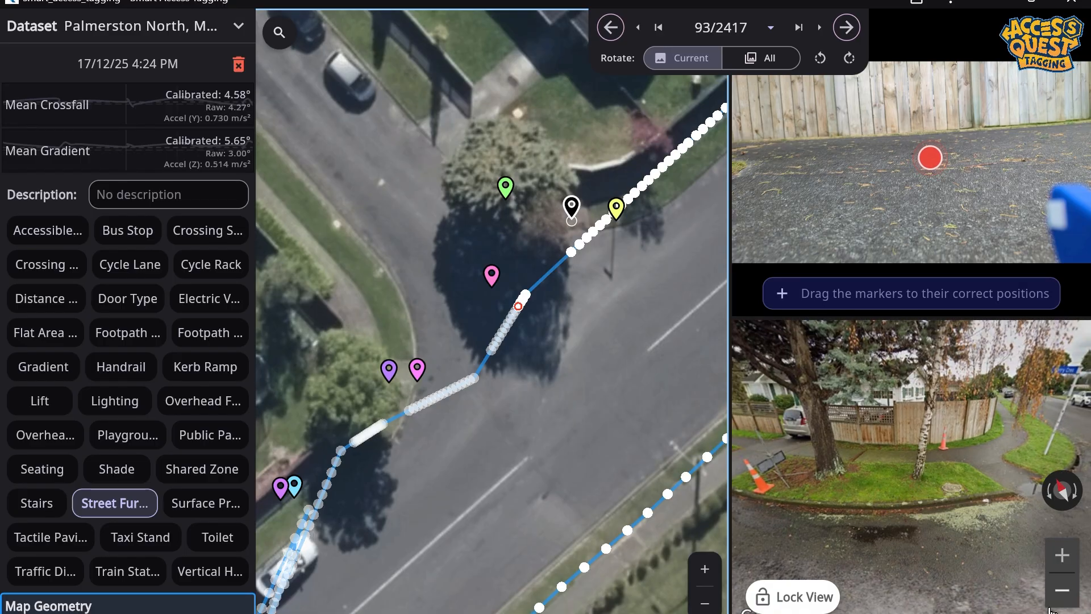
click(932, 518)
click(907, 482)
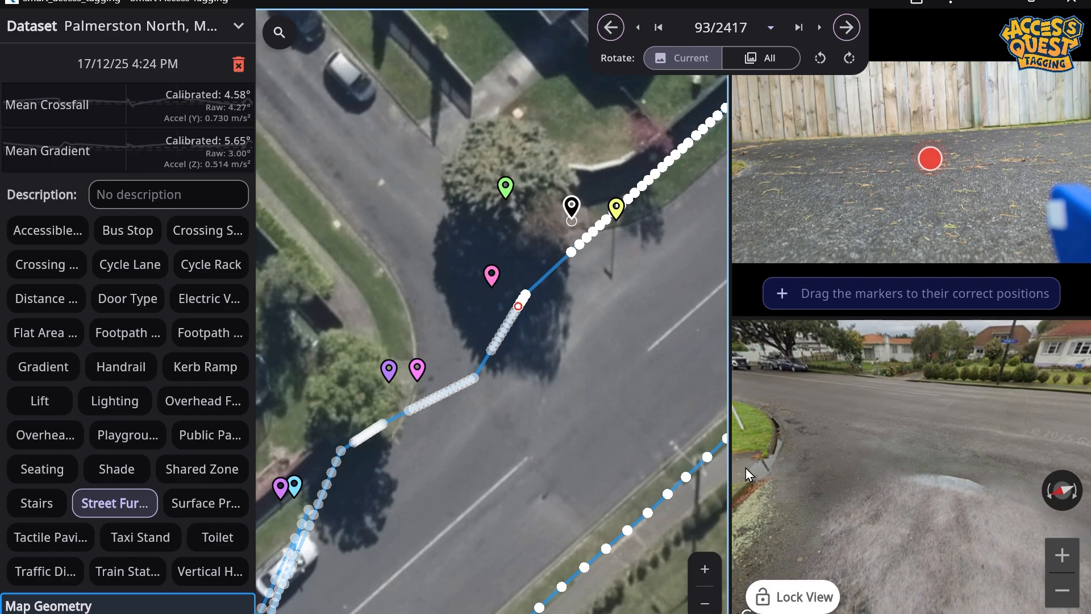
click(909, 454)
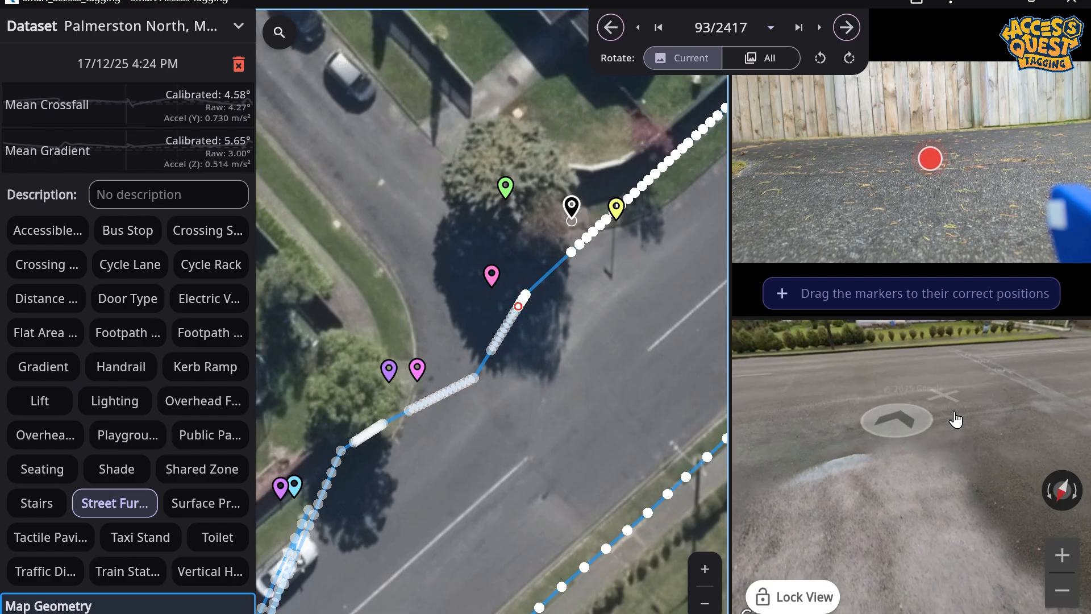
drag(996, 430, 777, 453)
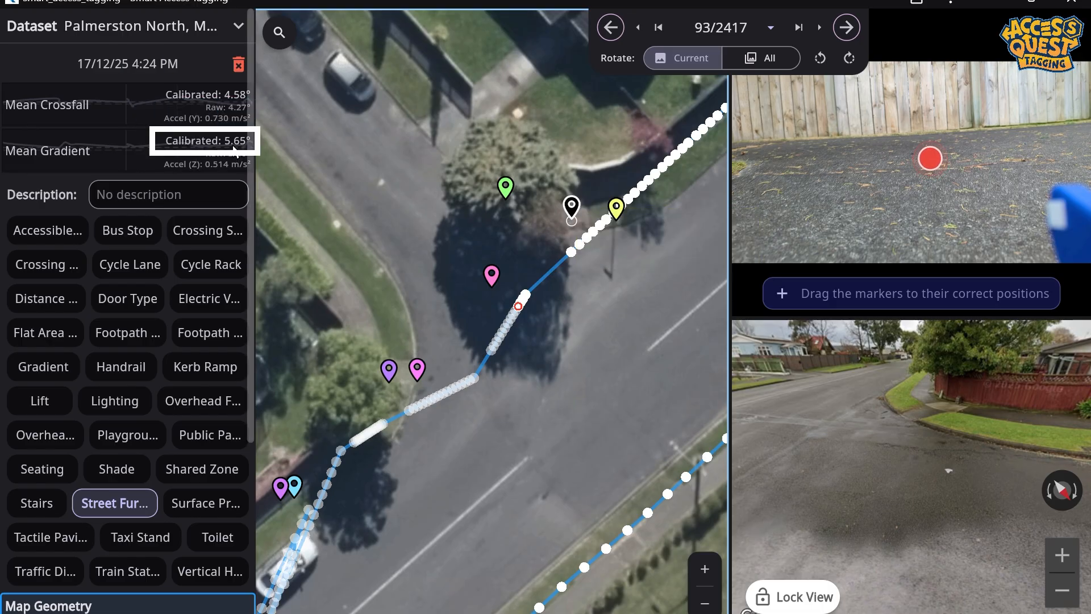
Tag datapoint 93 as Flat Area in the 4.0 - 6.0 d range with description 5.65d, place its photo marker low on the asphalt, and save
click(238, 205)
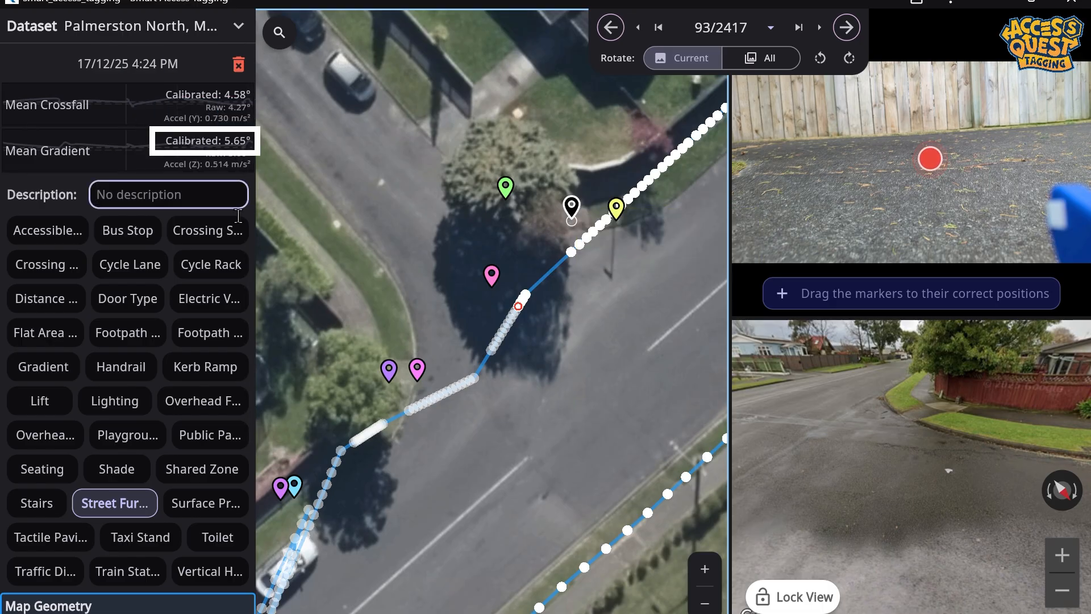
text(5.65d)
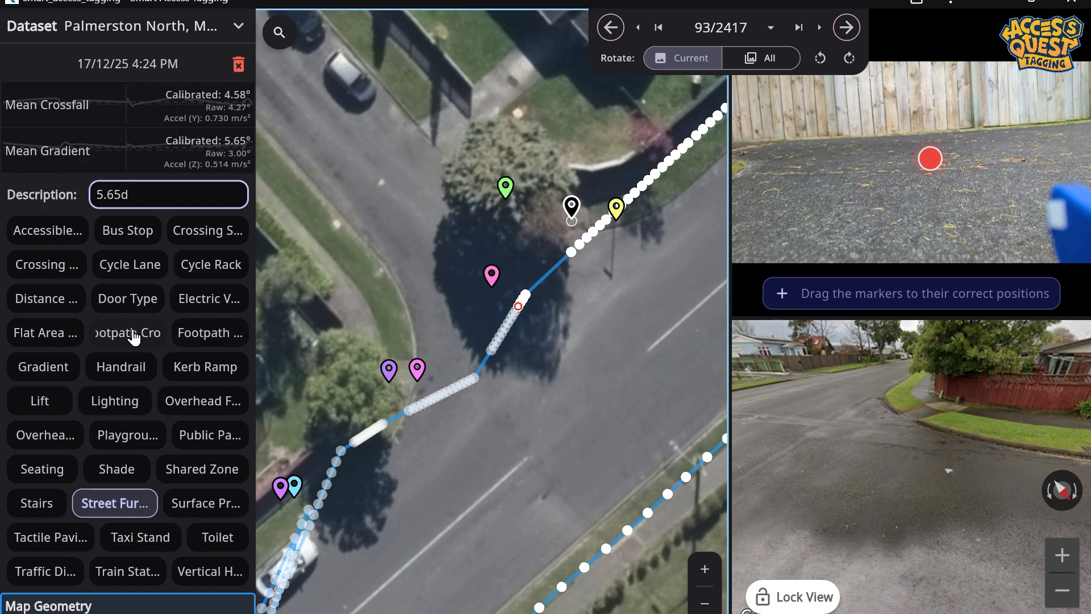
click(38, 332)
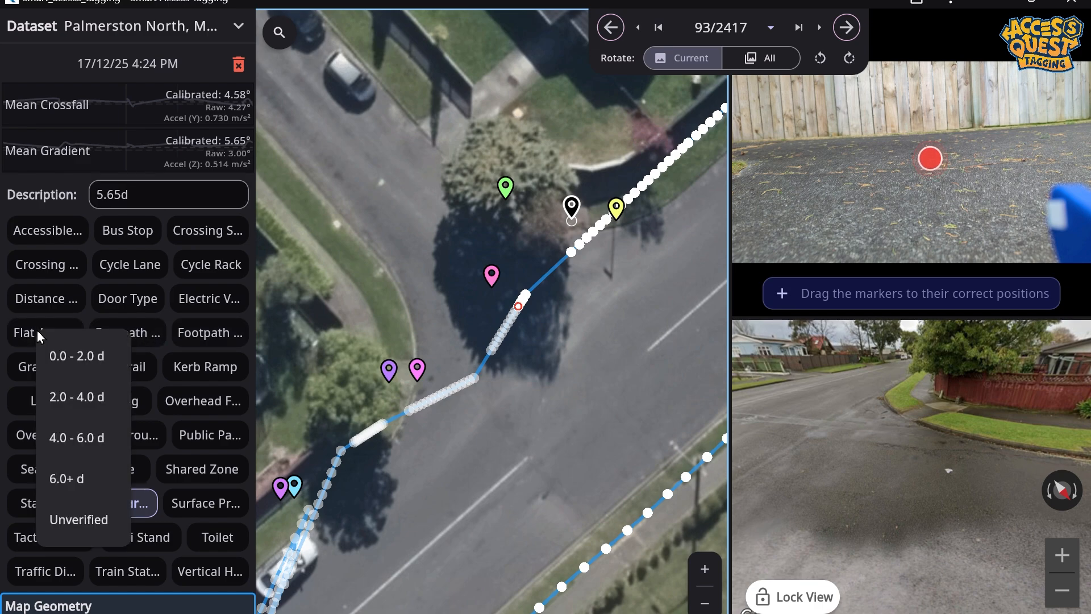
click(96, 439)
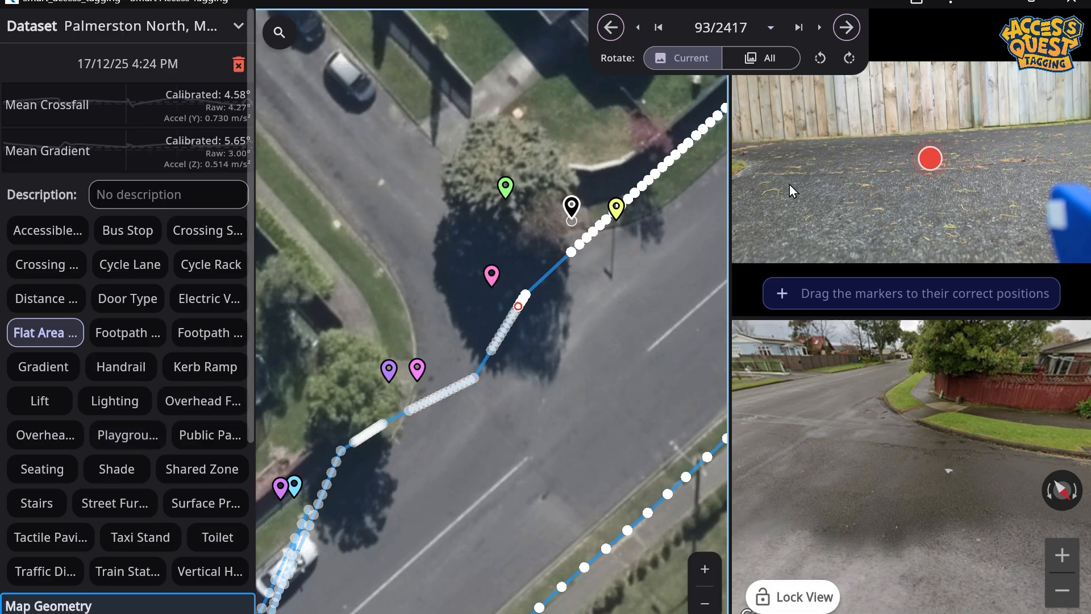
drag(948, 177, 951, 253)
click(851, 31)
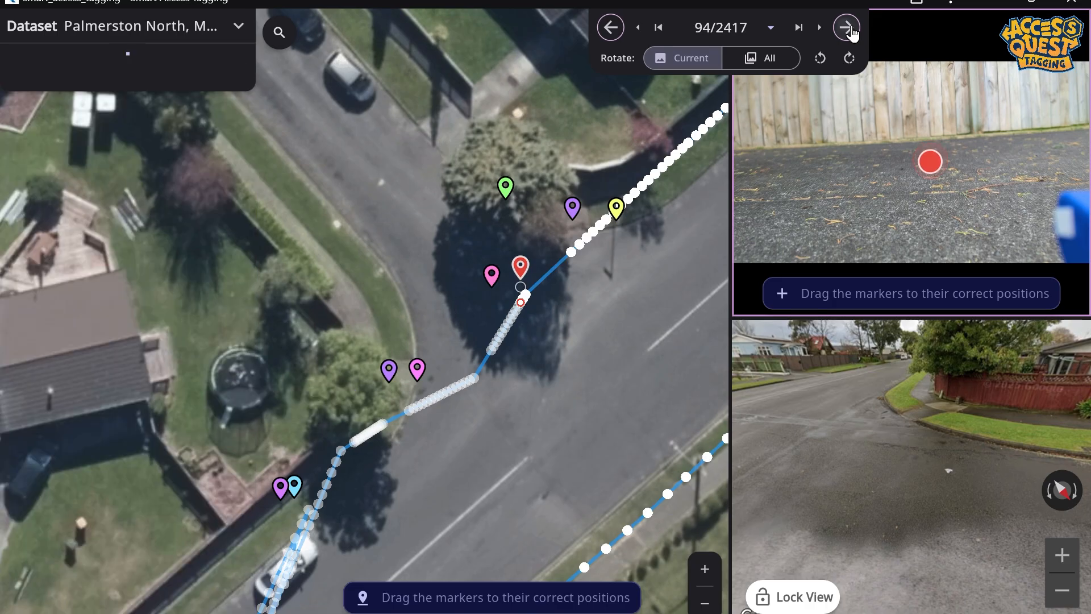
Advance to datapoint 100 on the far side of the side street and set its feature type to Footpath Crossfall
click(850, 31)
click(851, 31)
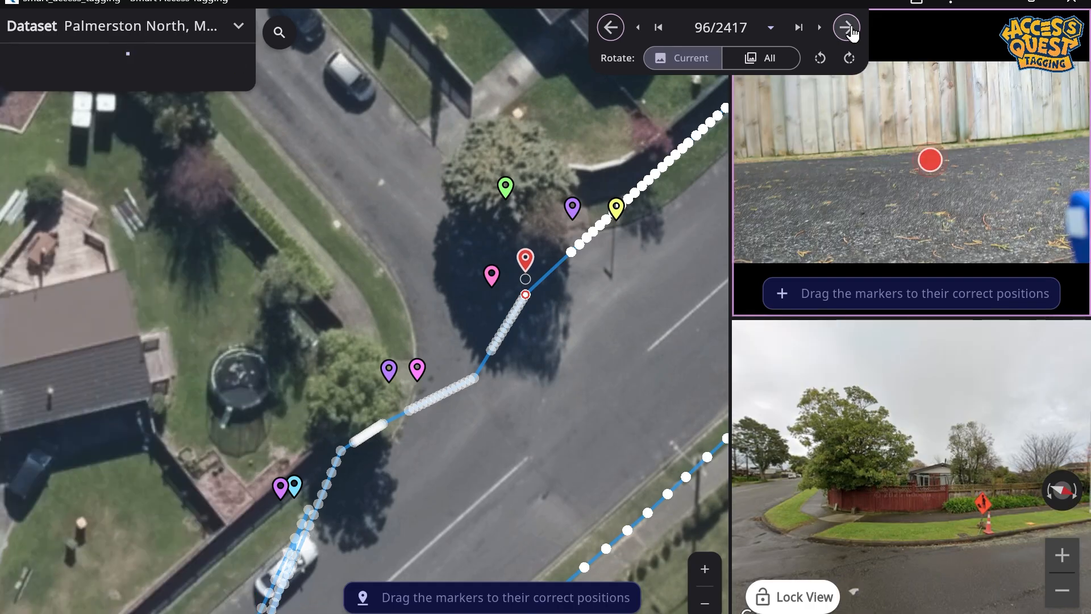
click(850, 31)
click(851, 31)
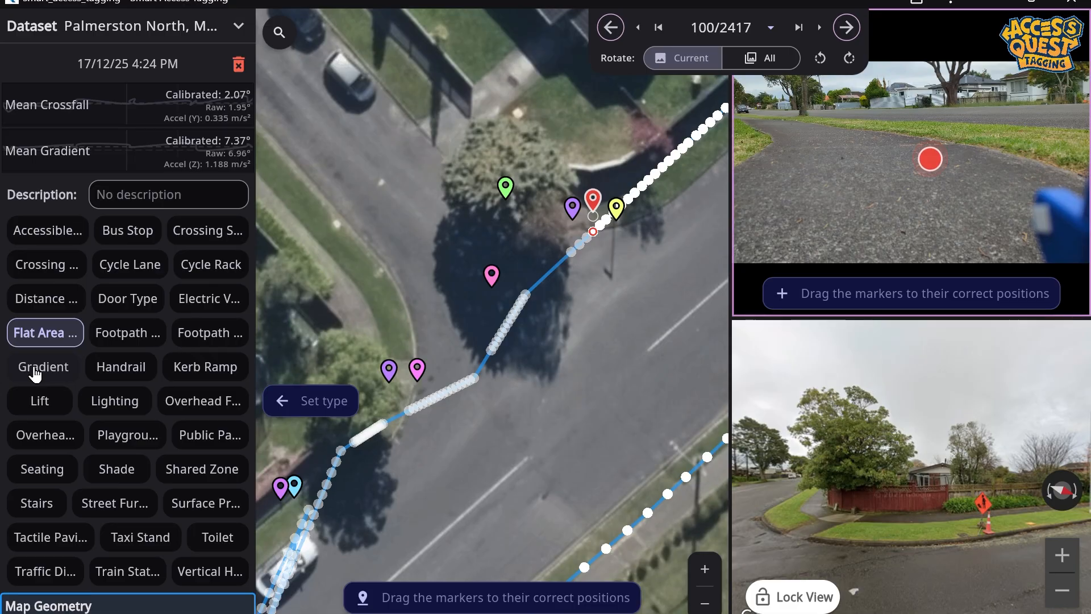
click(35, 372)
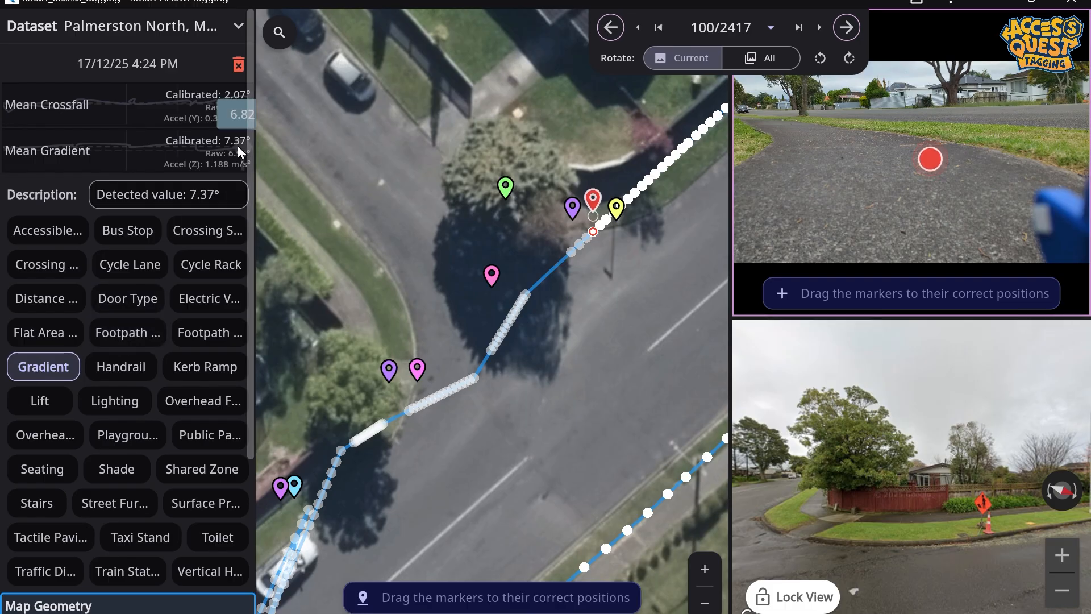
click(141, 340)
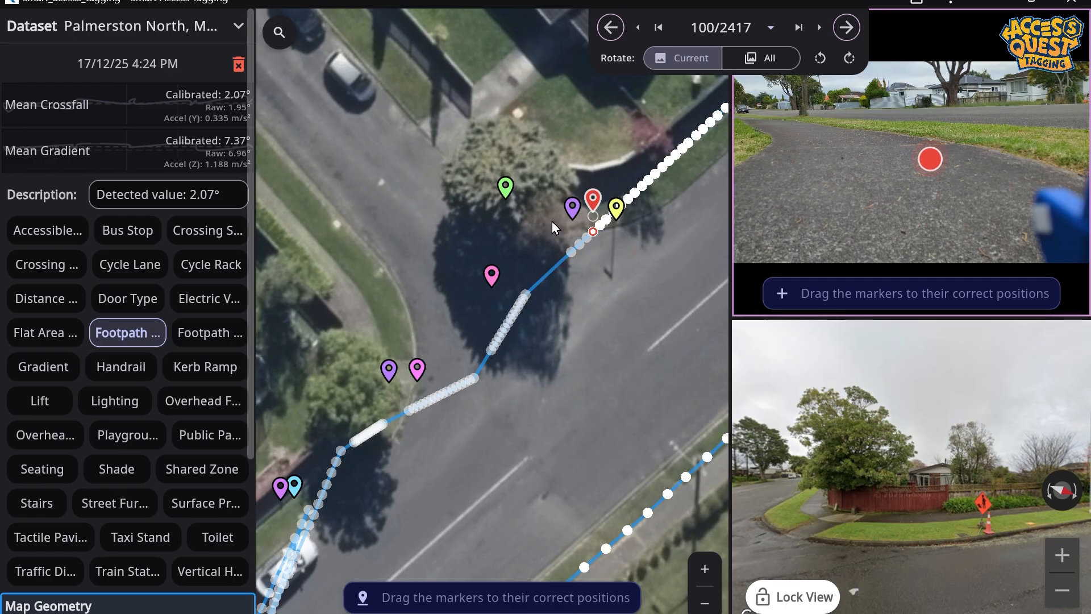
Place the crossfall tag's map marker on the footpath beside the Post tag and its photo marker mid-path, and save the tag
drag(601, 206, 620, 190)
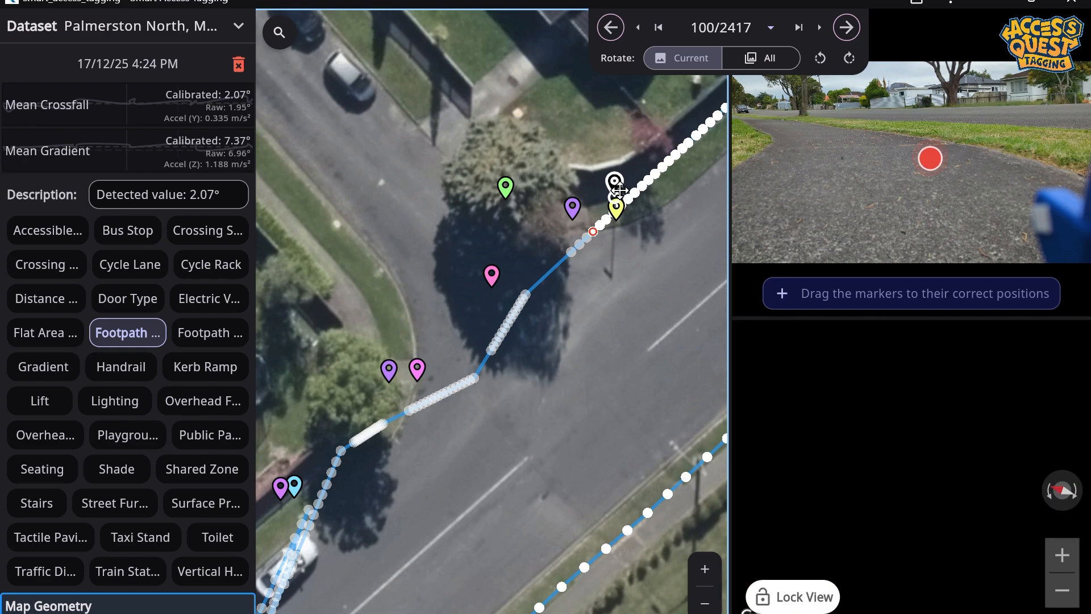
mouse_move(930, 162)
mouse_down()
mouse_move(857, 188)
mouse_move(874, 197)
mouse_up()
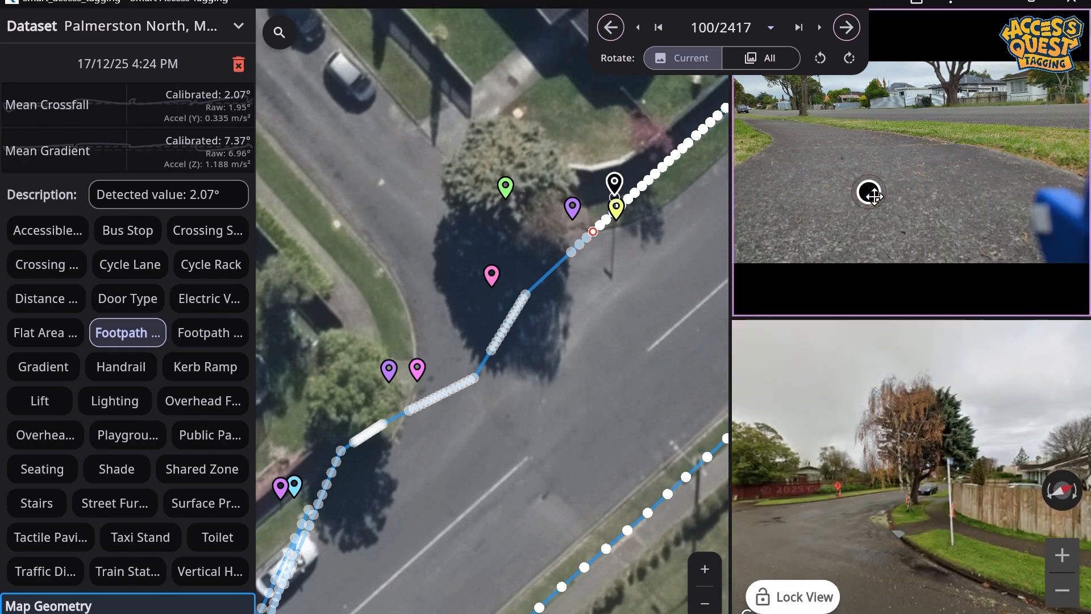
click(855, 36)
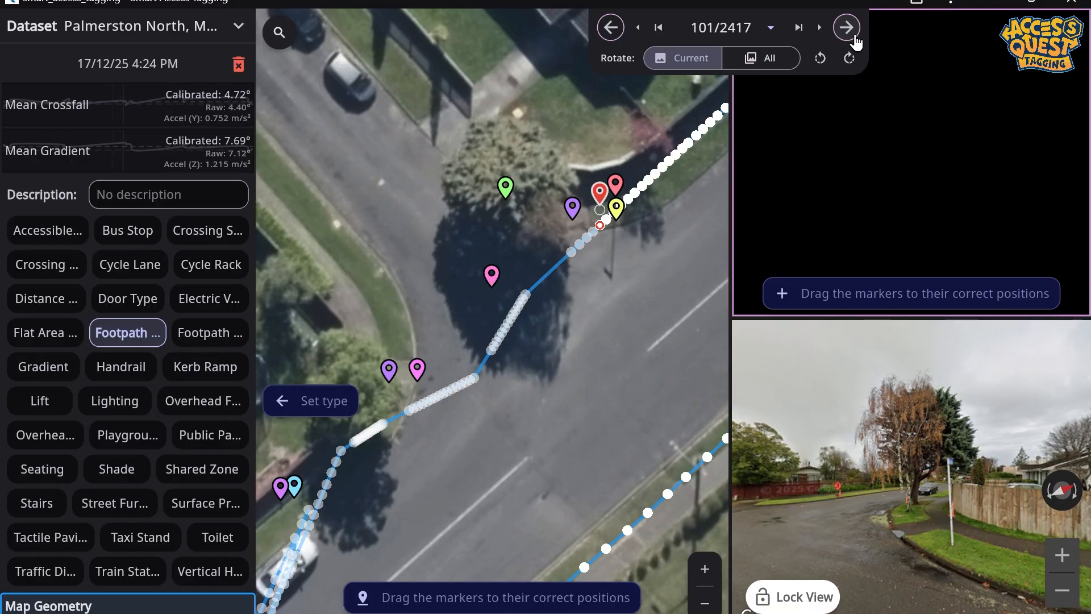
Tag datapoint 102 as Gradient, placing its markers on the footpath just beyond the crossfall tag and on the asphalt in the photo
click(856, 41)
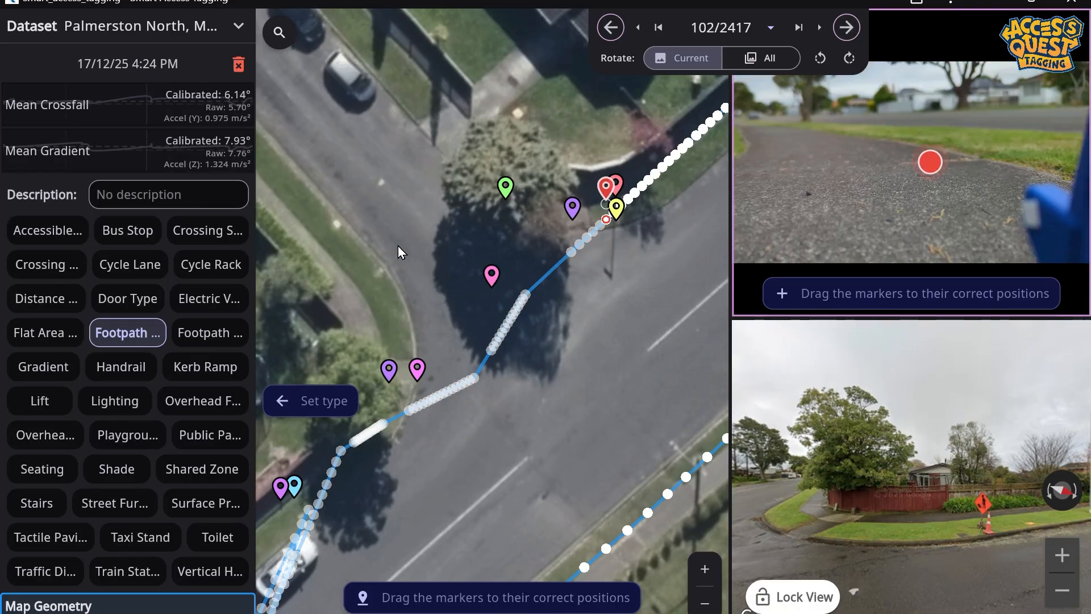
click(54, 369)
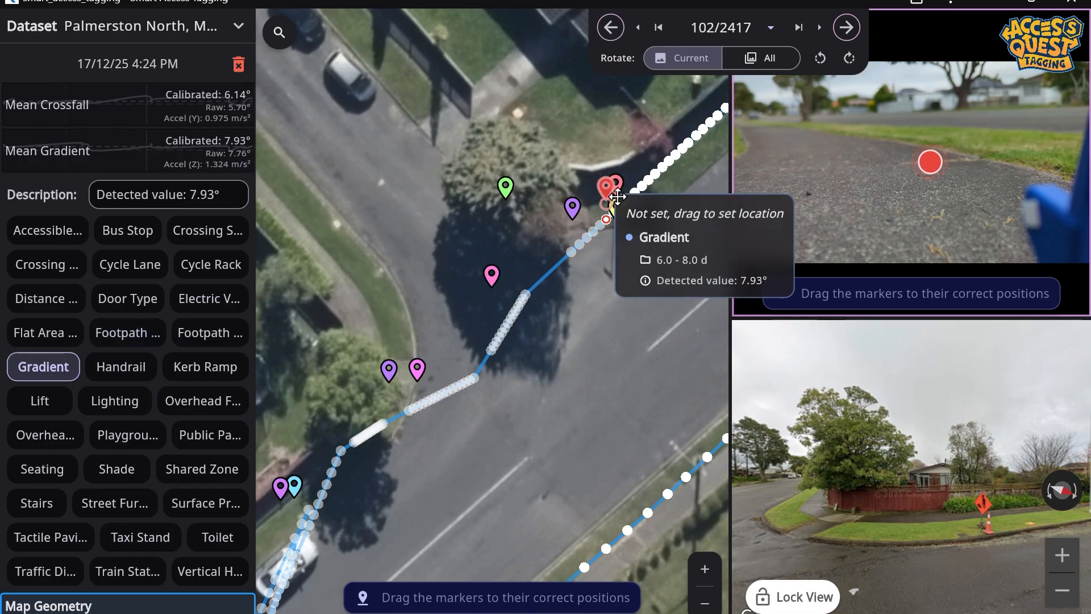
drag(607, 188, 636, 180)
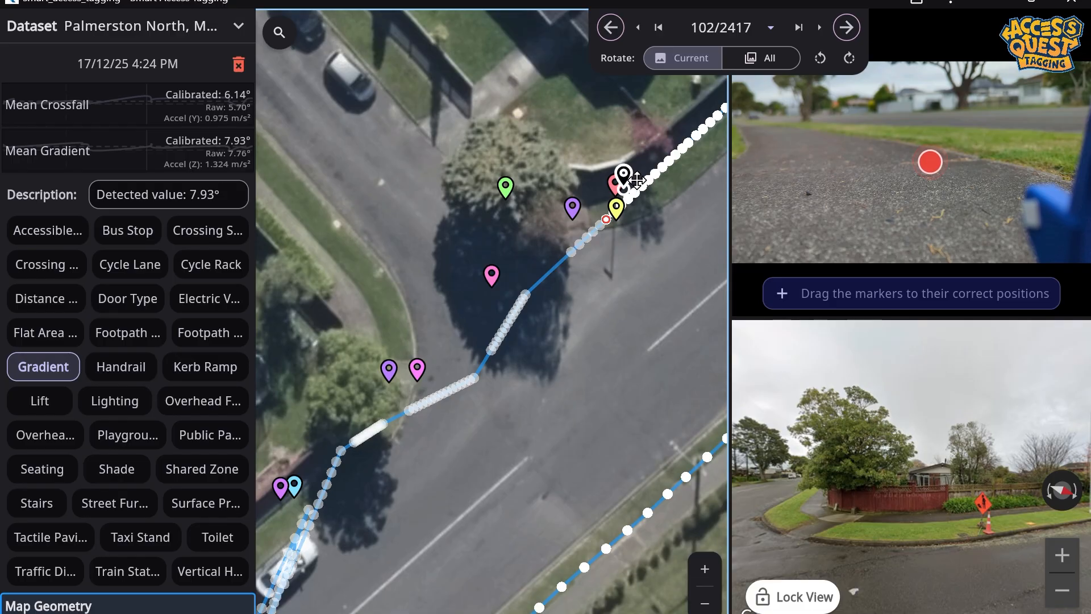
drag(636, 180, 634, 177)
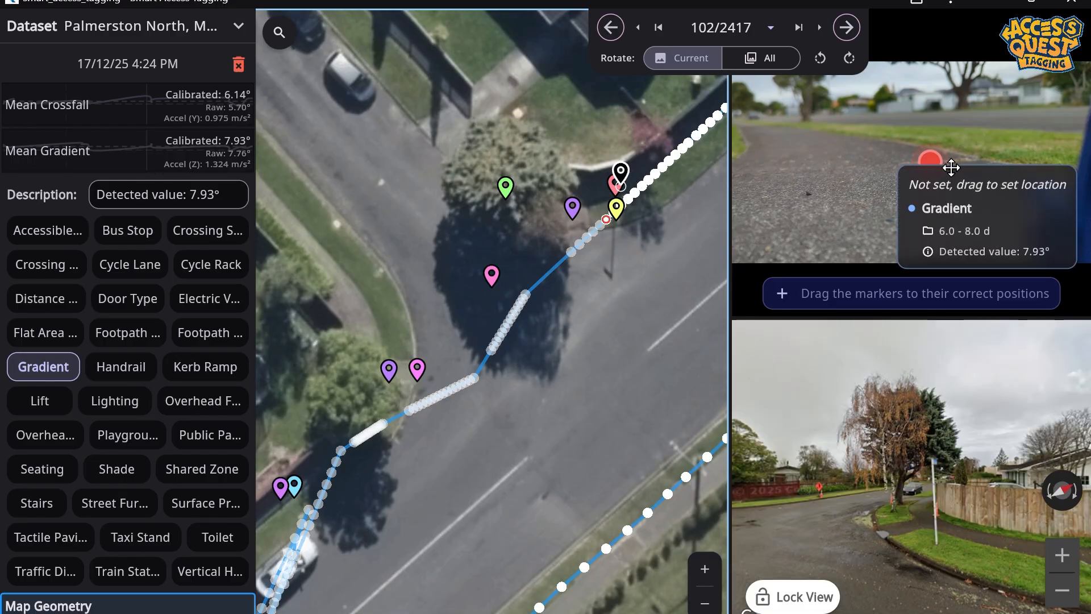
drag(942, 172, 886, 205)
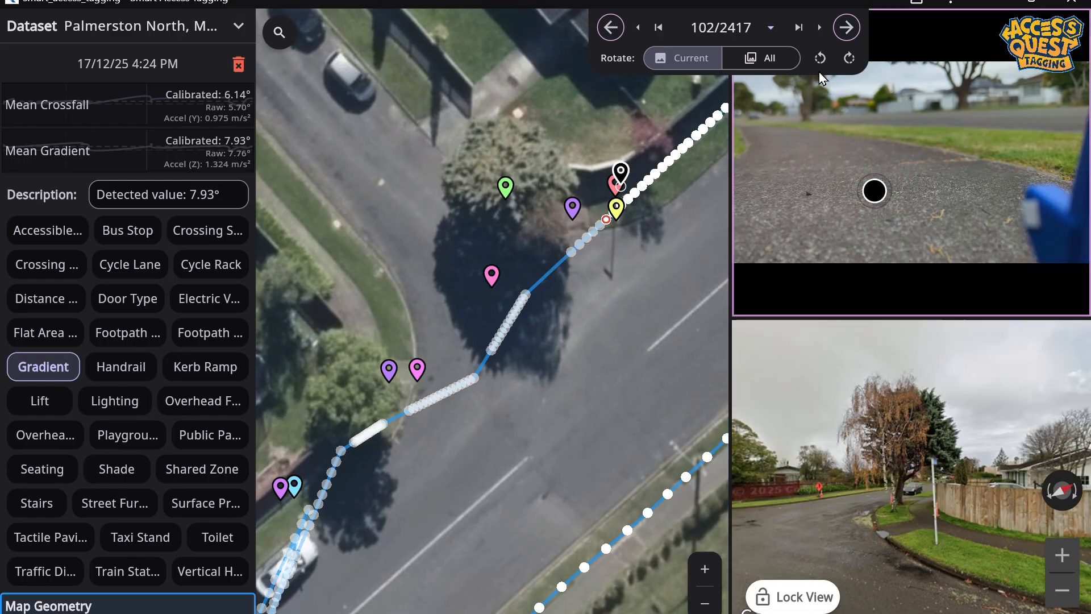
click(847, 29)
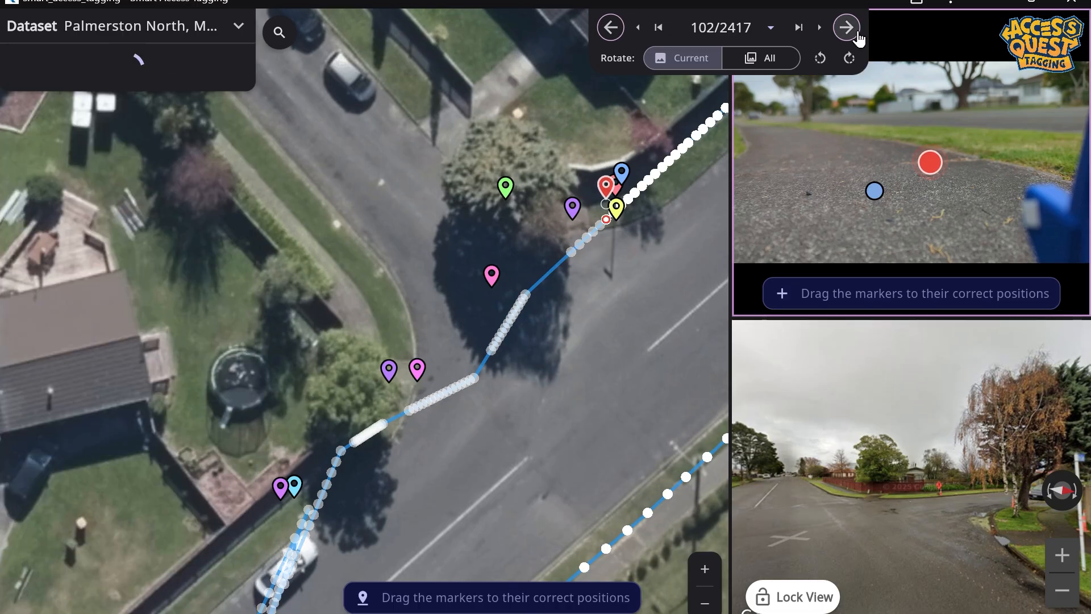
Advance to datapoint 105 and browse the dataset's list of datapoint entries
click(857, 35)
click(857, 35)
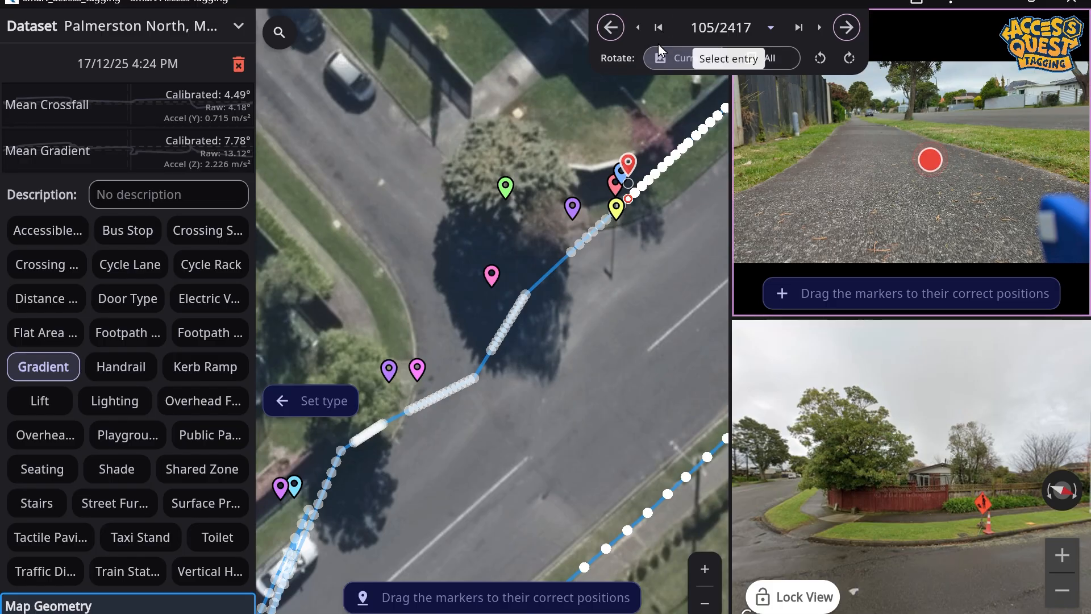
click(761, 34)
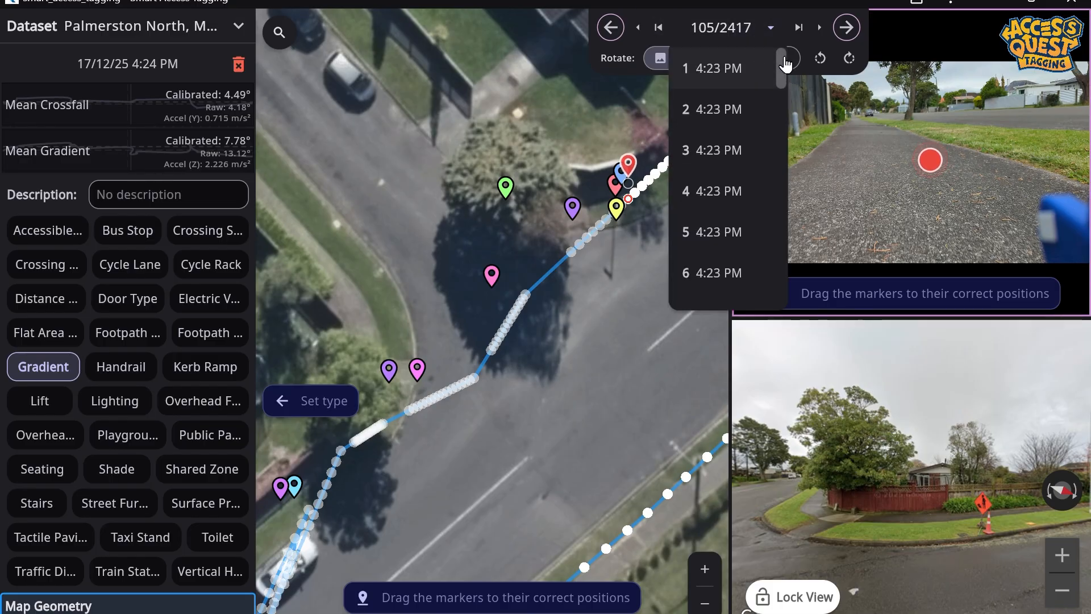
drag(791, 74, 881, 150)
click(863, 129)
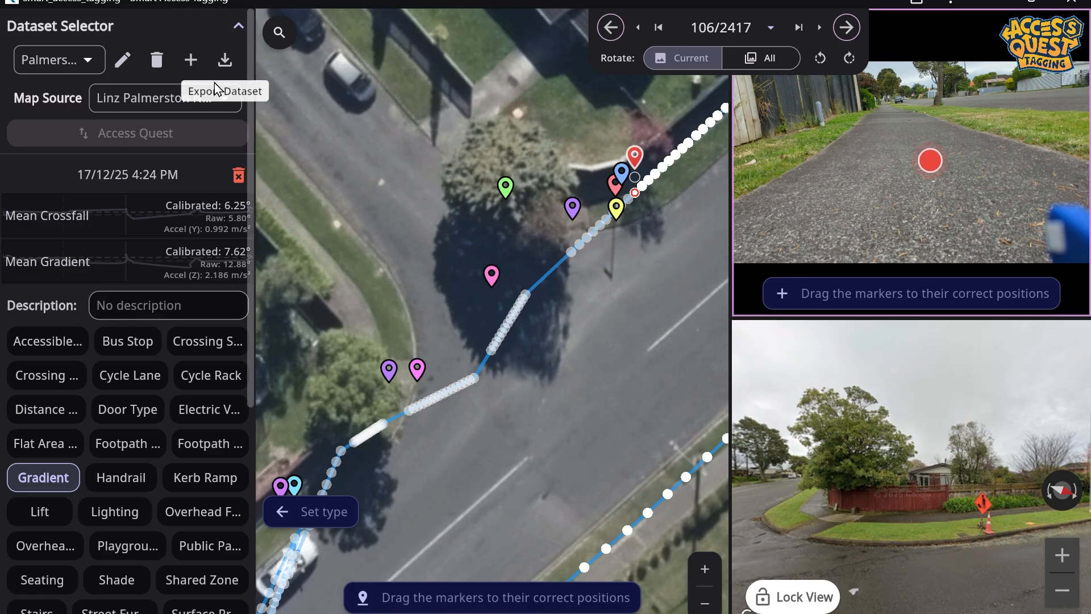
Export the Palmerston North dataset in GeoJSON format
click(227, 60)
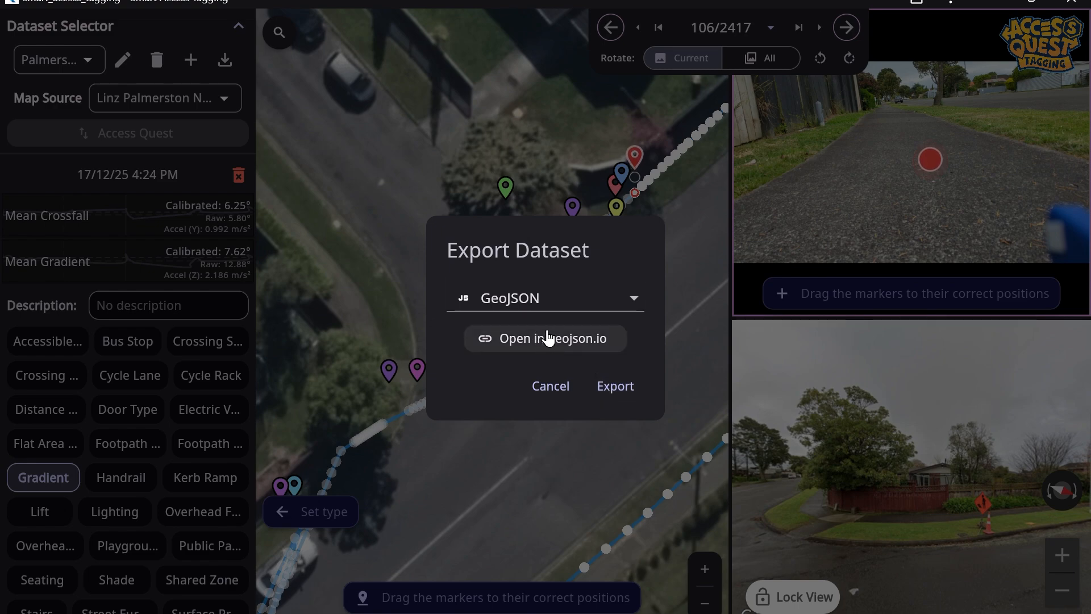
click(624, 403)
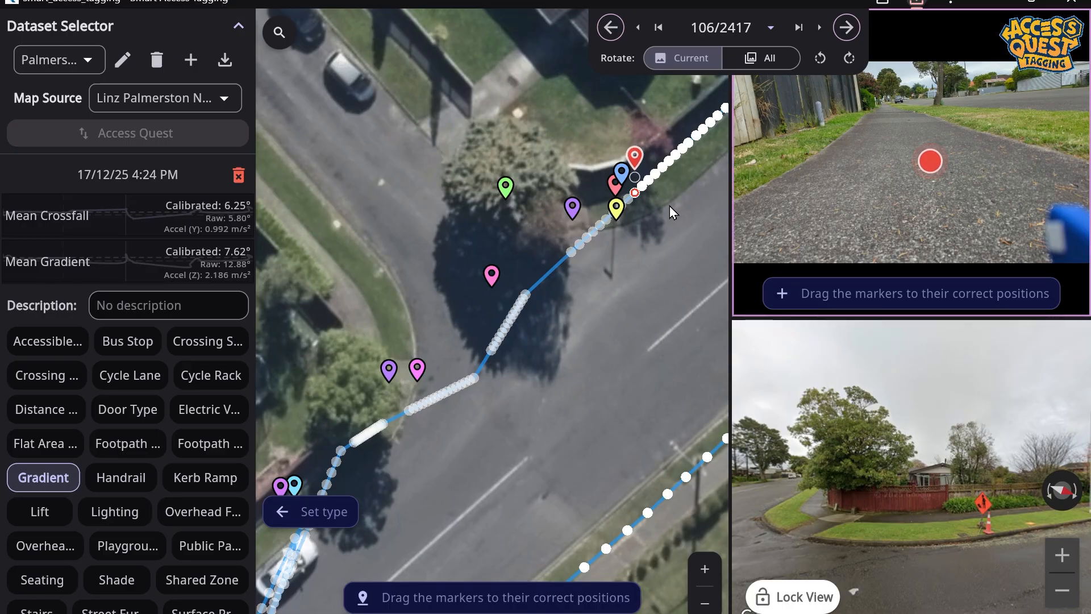
Tag datapoint 106 as Gradient 6.0 - 8.0 d, setting its point on the footpath in the map and photo geometry, and save
scroll(250, 513, down, 5)
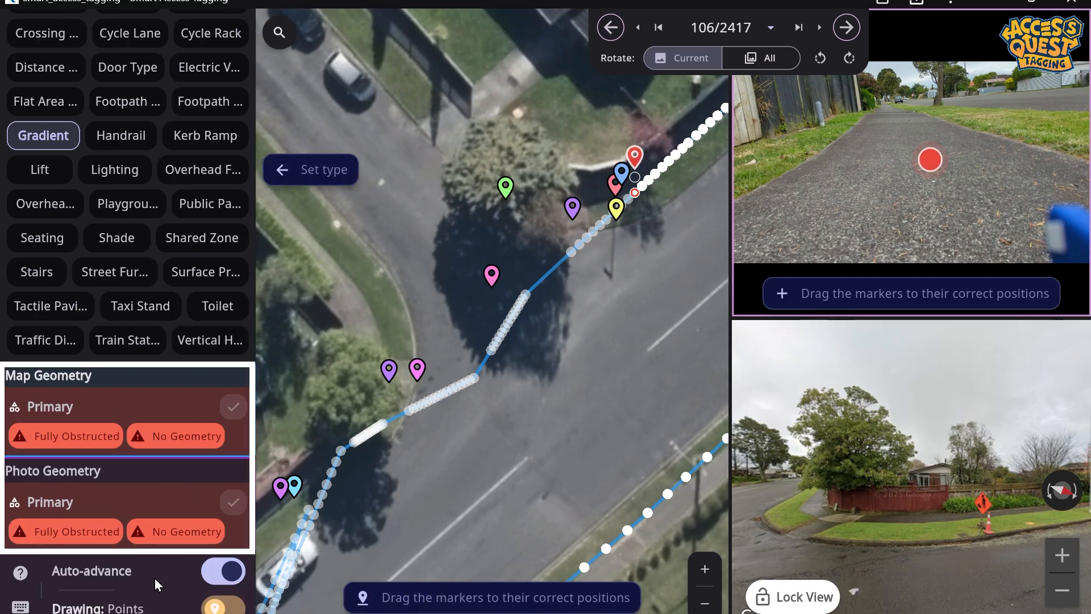
mouse_move(644, 196)
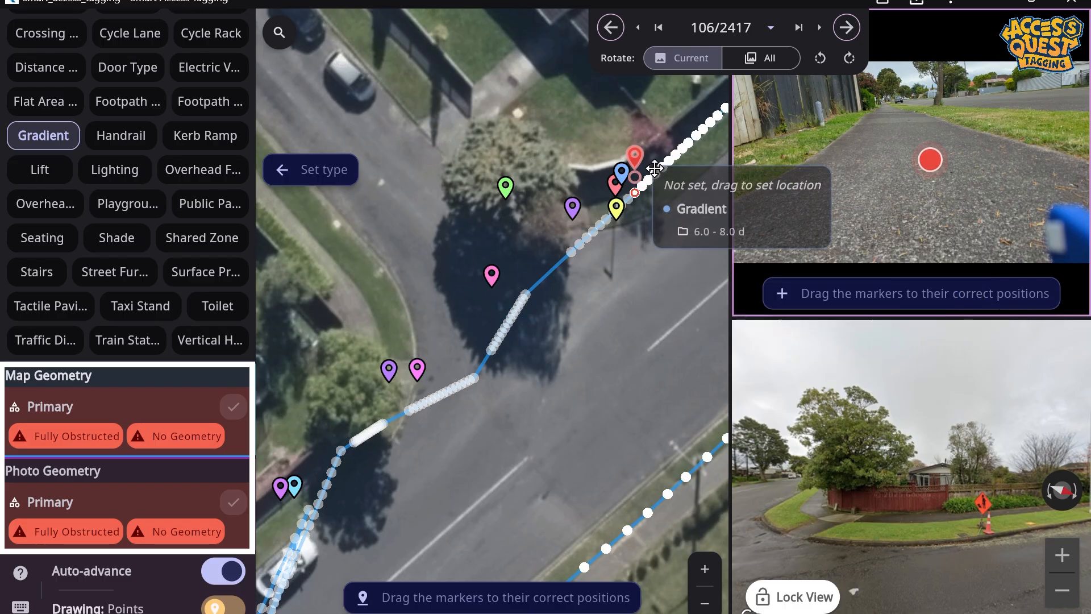
mouse_move(642, 164)
mouse_down()
mouse_move(682, 174)
mouse_move(668, 166)
mouse_up()
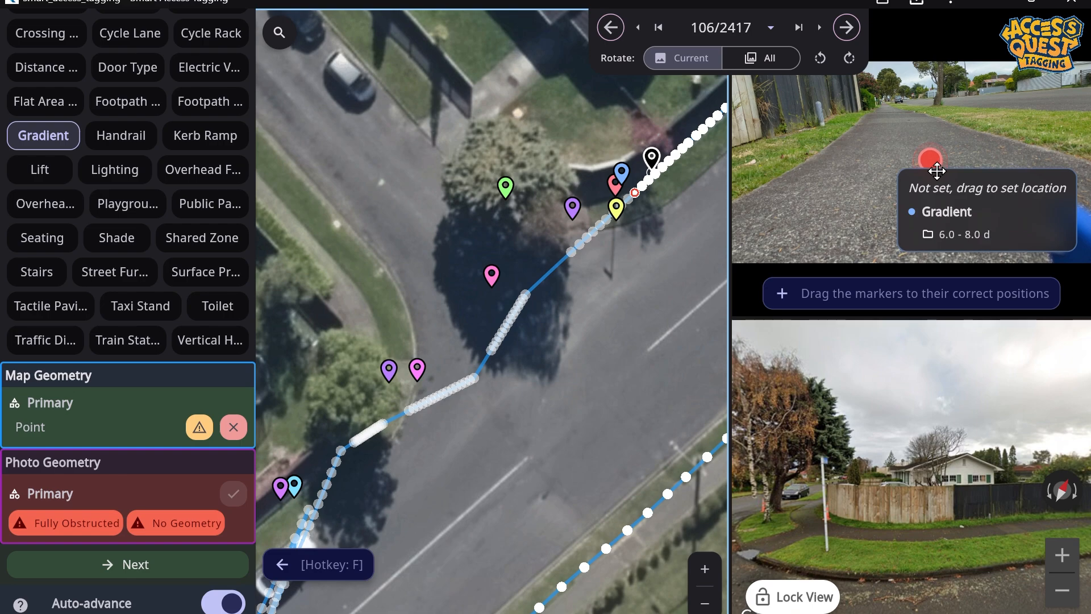
drag(939, 171, 918, 182)
key(f)
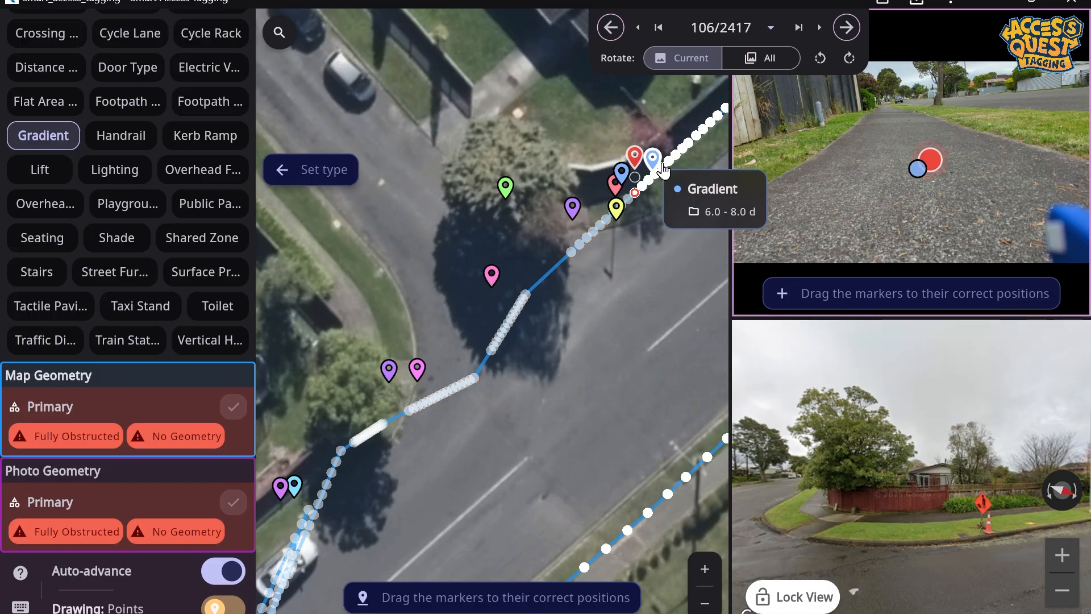
Reopen datapoint 106's Gradient tag for editing and remove its primary map point
right_click(658, 164)
click(659, 164)
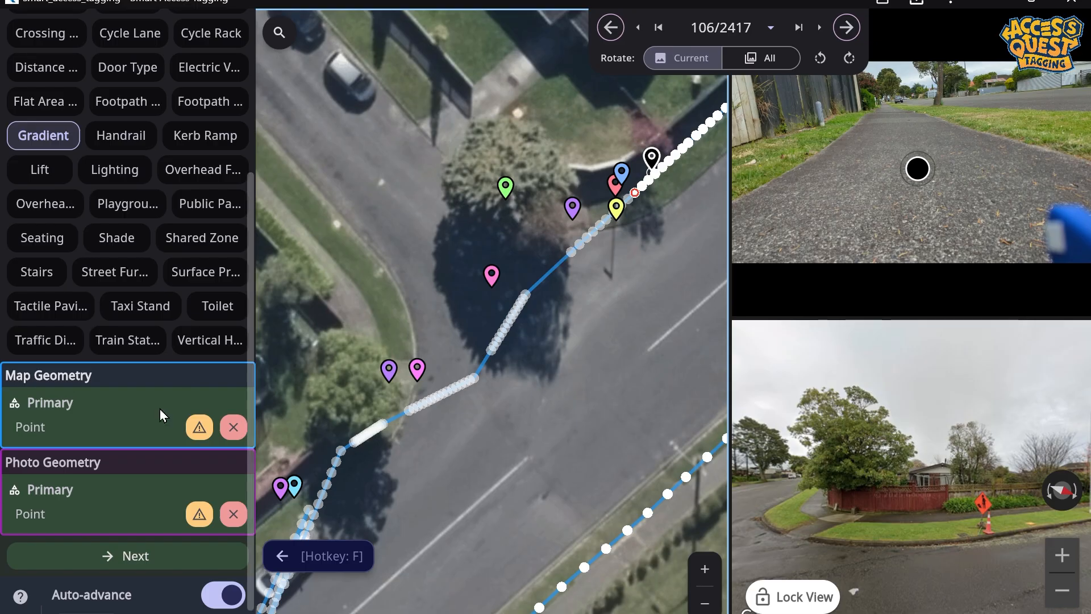
click(233, 427)
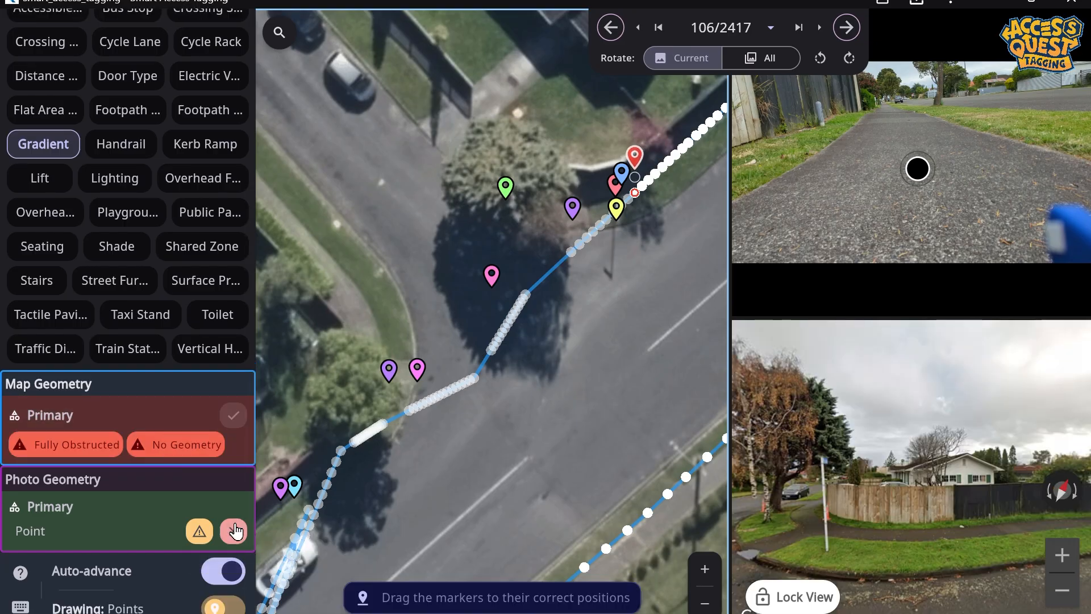
Remove datapoint 106's primary photo point and switch the drawing mode from points to polygons
click(233, 530)
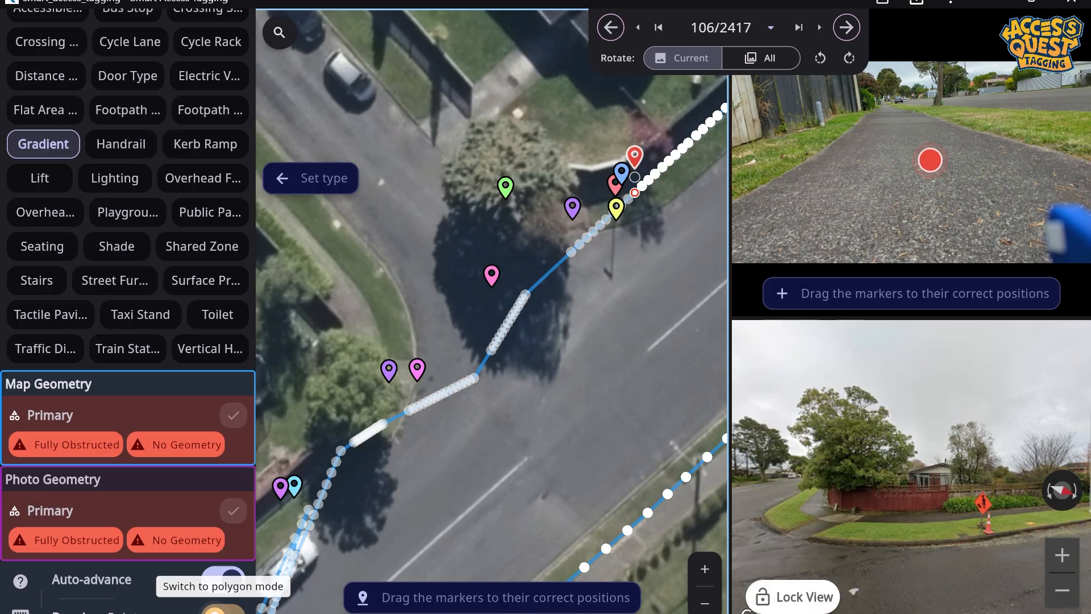
click(223, 610)
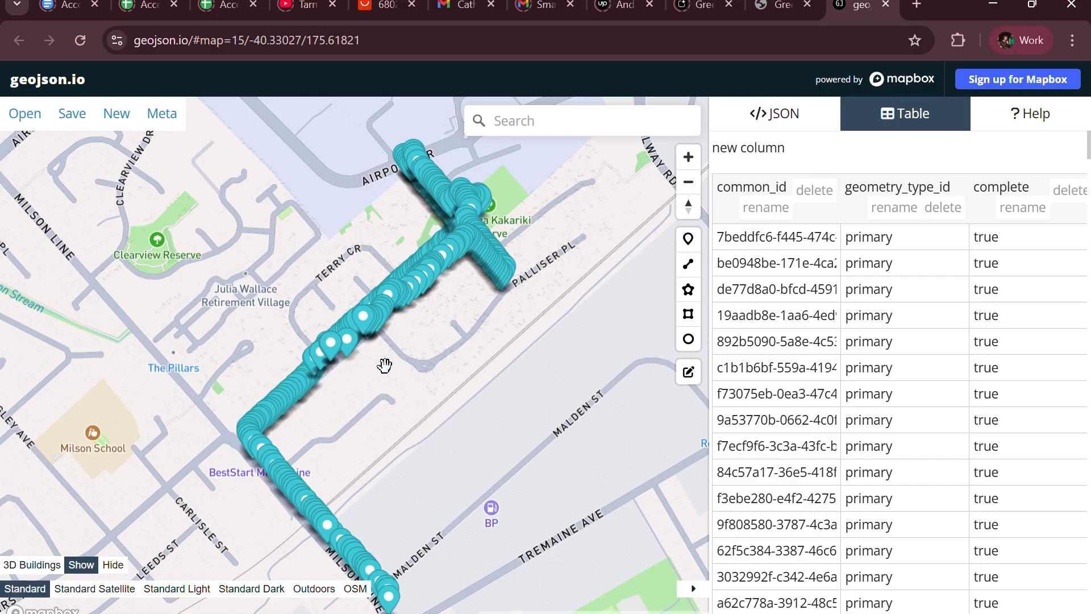
In geojson.io, go through the exported data's table columns to photoUrl and download the photo linked in the first row
scroll(899, 372, left, 1)
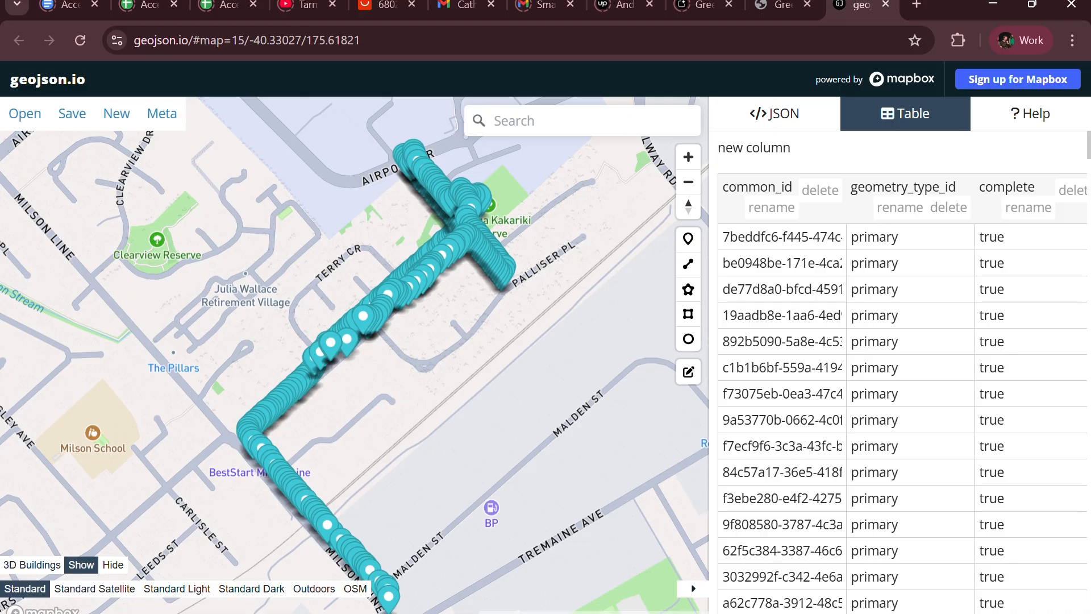
scroll(882, 611, right, 10)
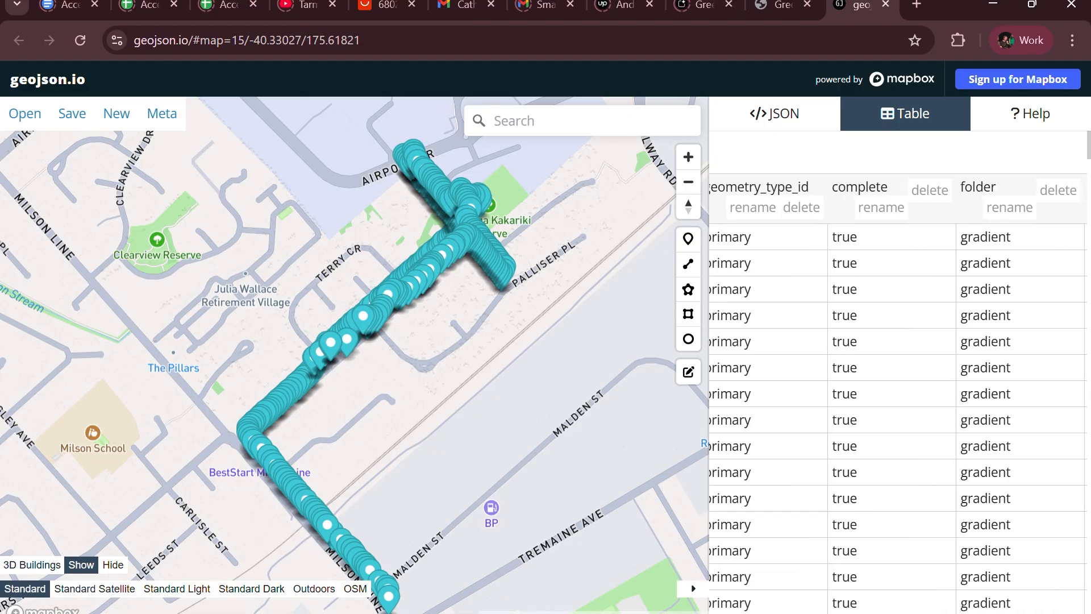
scroll(892, 611, right, 2)
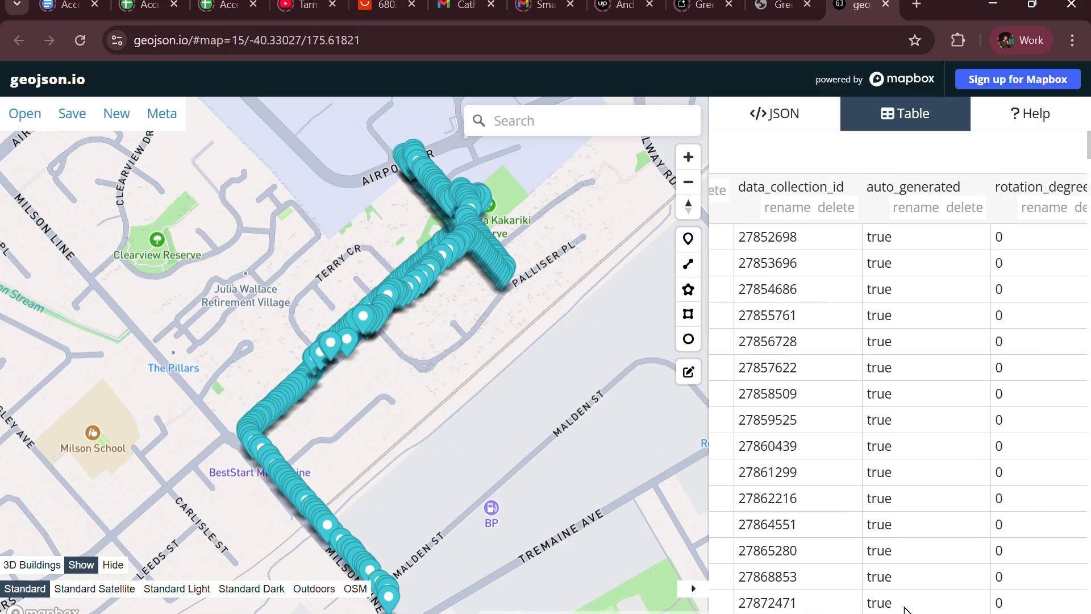
scroll(904, 610, right, 2)
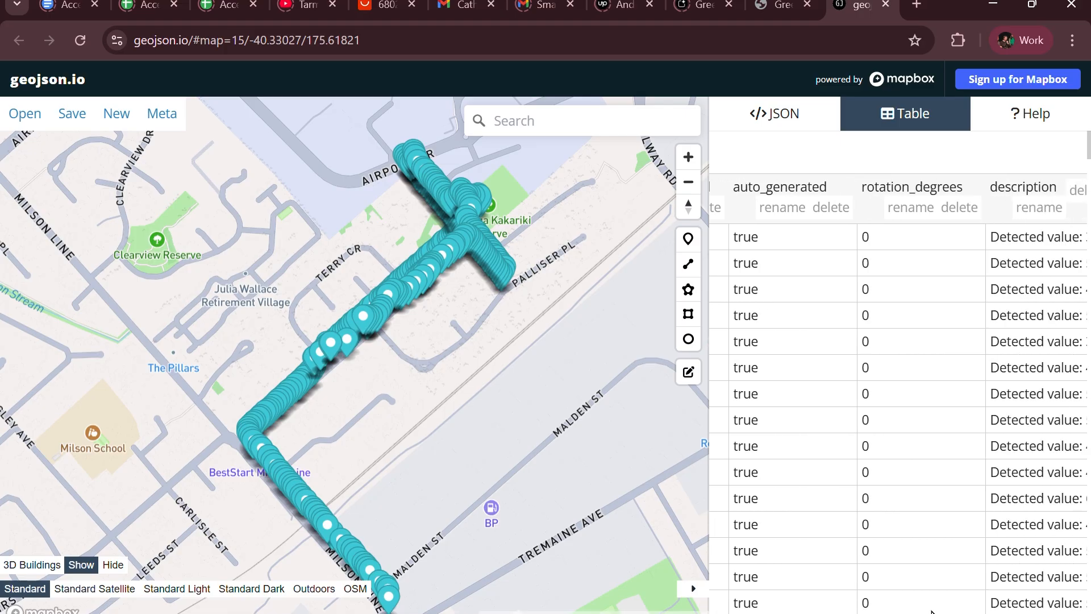
scroll(931, 611, right, 5)
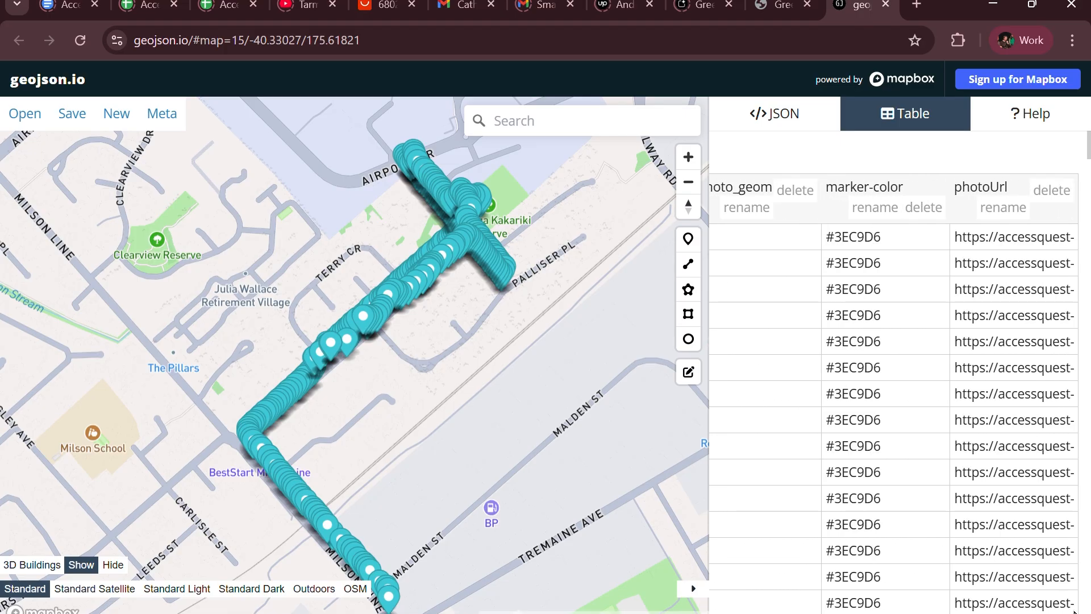
click(1010, 245)
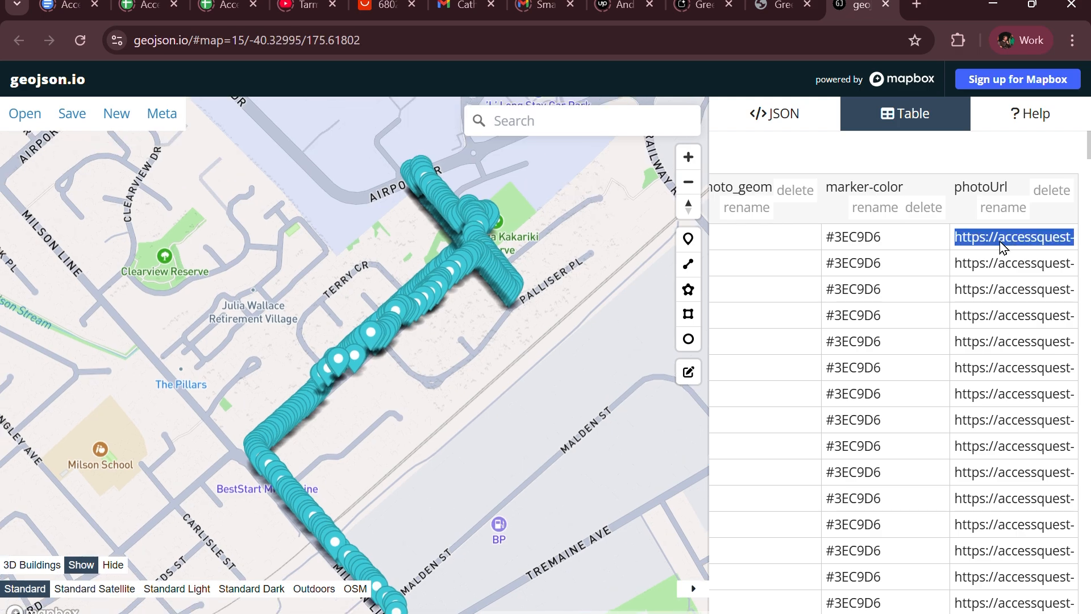
click(755, 455)
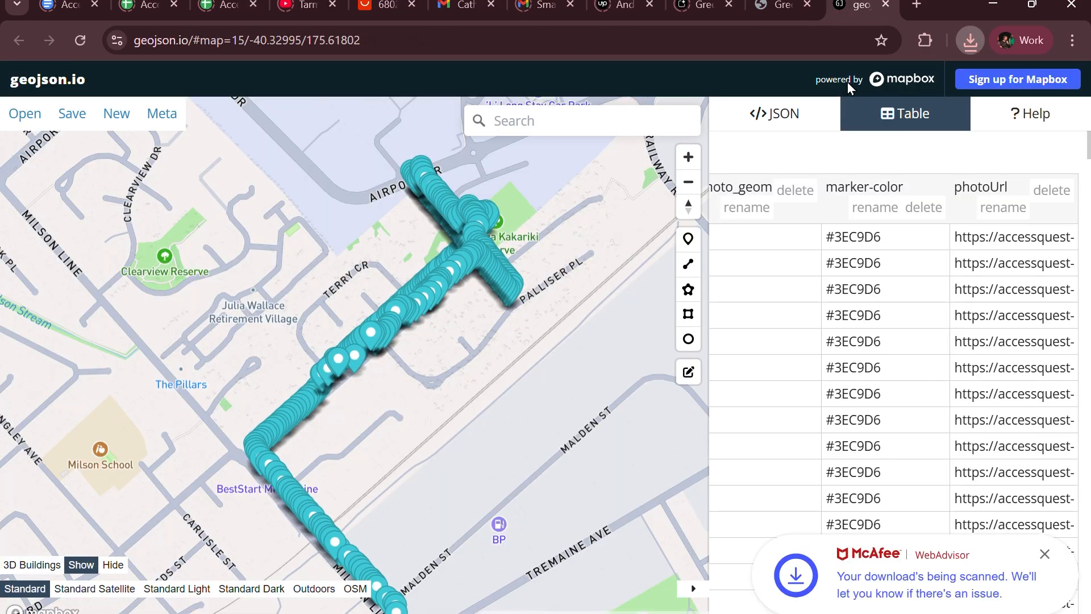